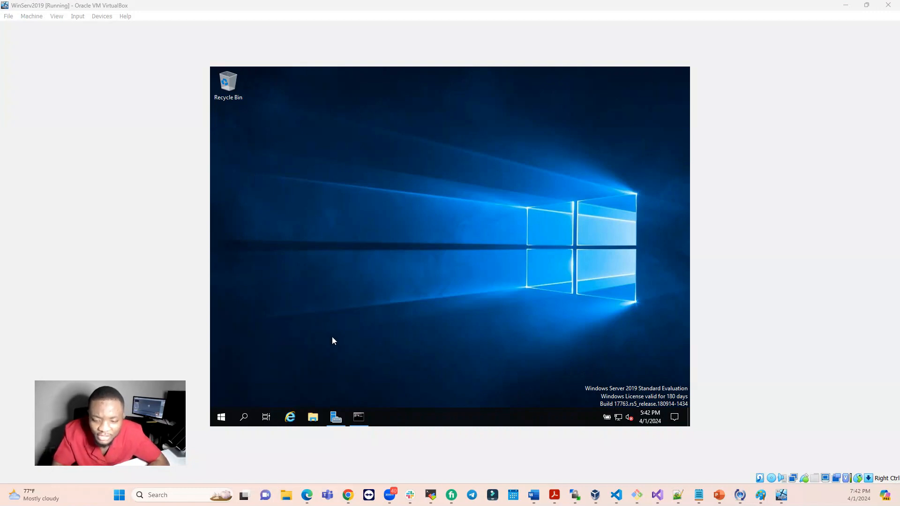
- View the Server Manager dashboard and minimize its window
mouse_move(333, 421)
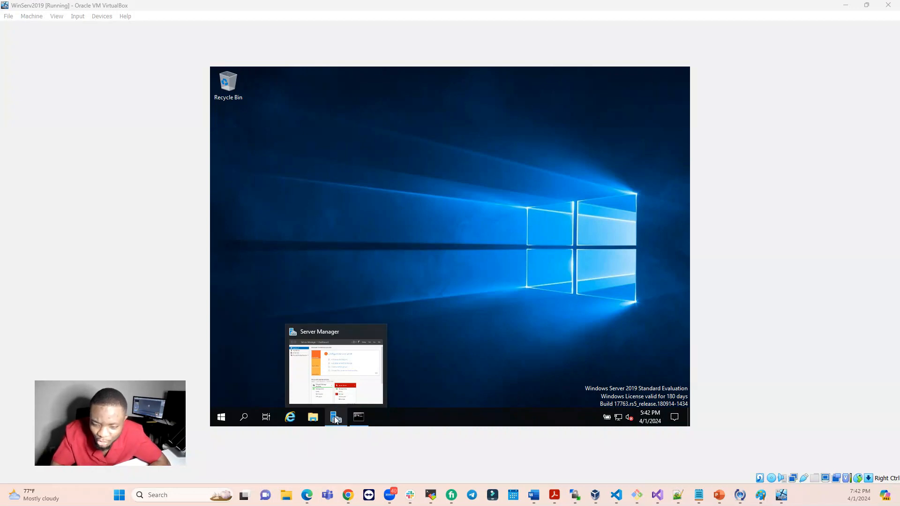
left_click(336, 419)
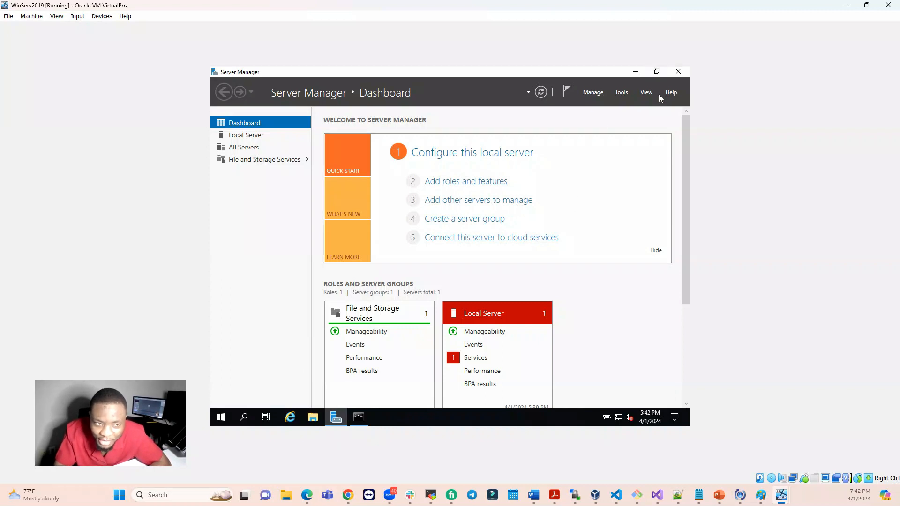
left_click(635, 72)
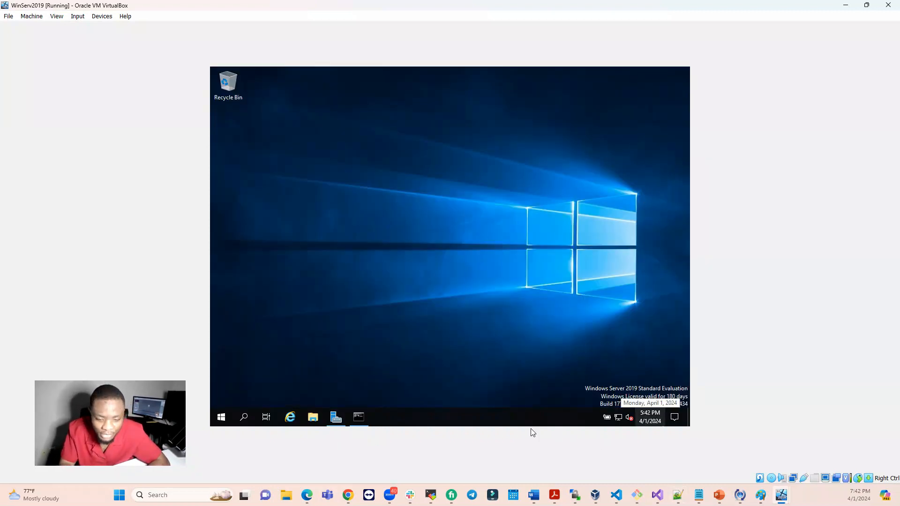
left_click(698, 498)
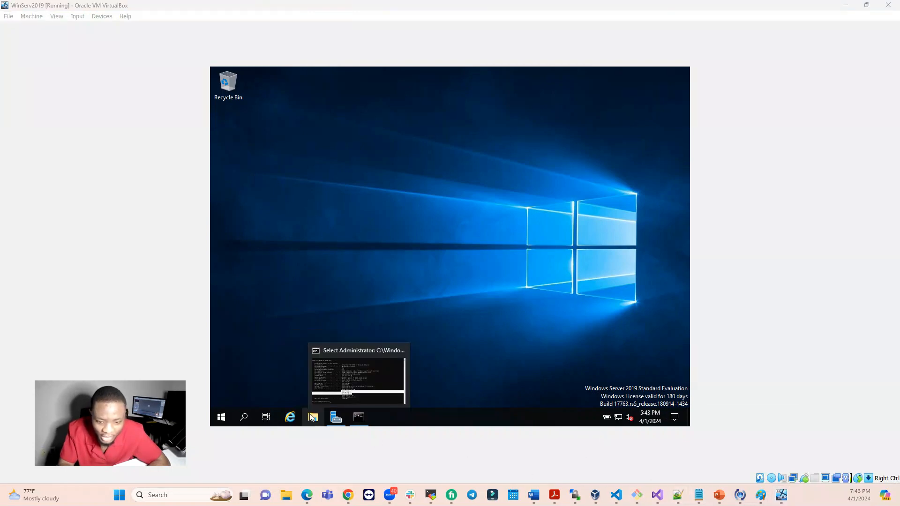
- Search the server for "notepad" and open Notepad with a blank document
left_click(244, 417)
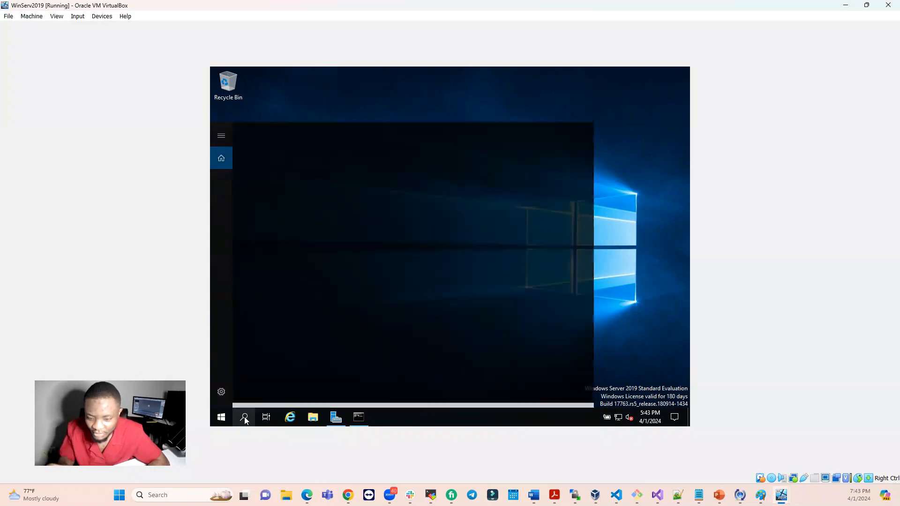
type("n")
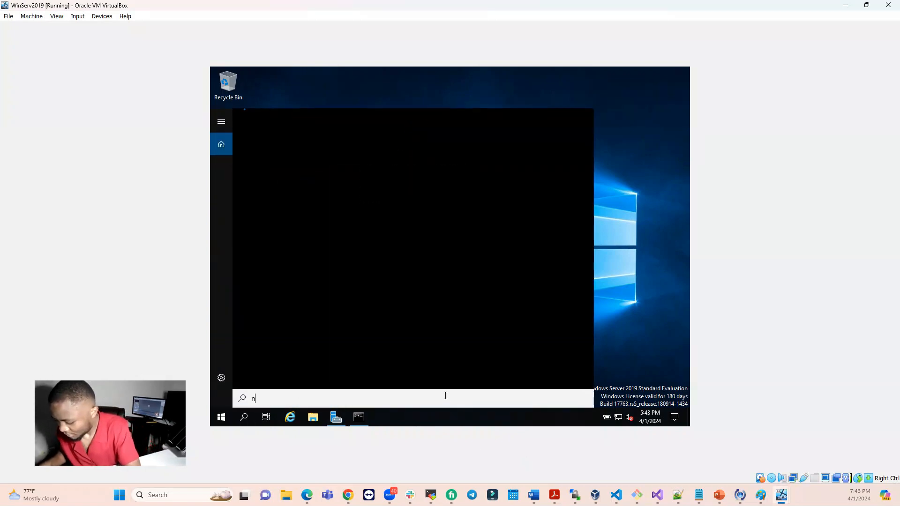
type("otepad")
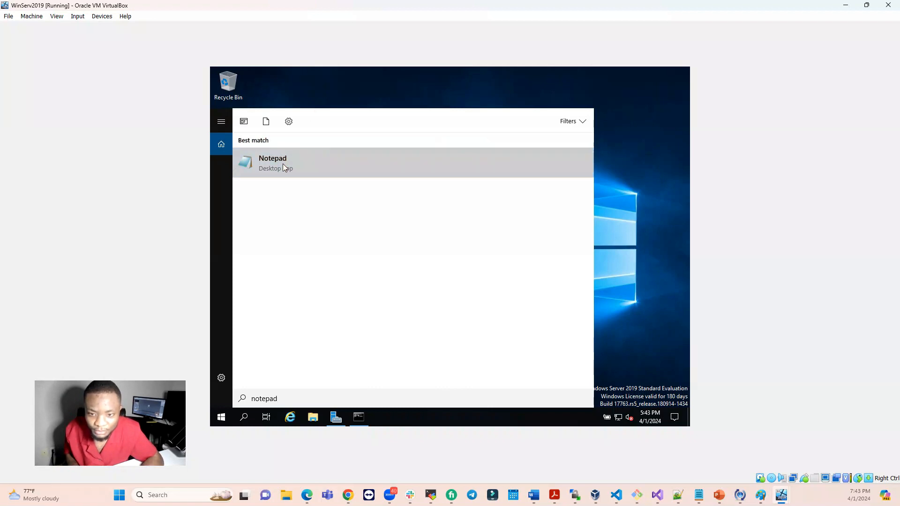
left_click(283, 164)
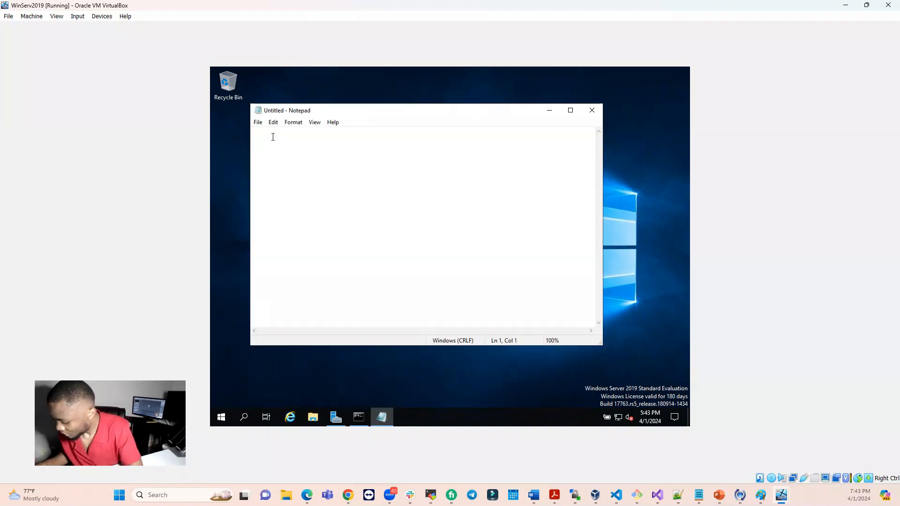
- Write the first task line in the note: "1. Configure static IP addresss on the server 2019"
type("1.")
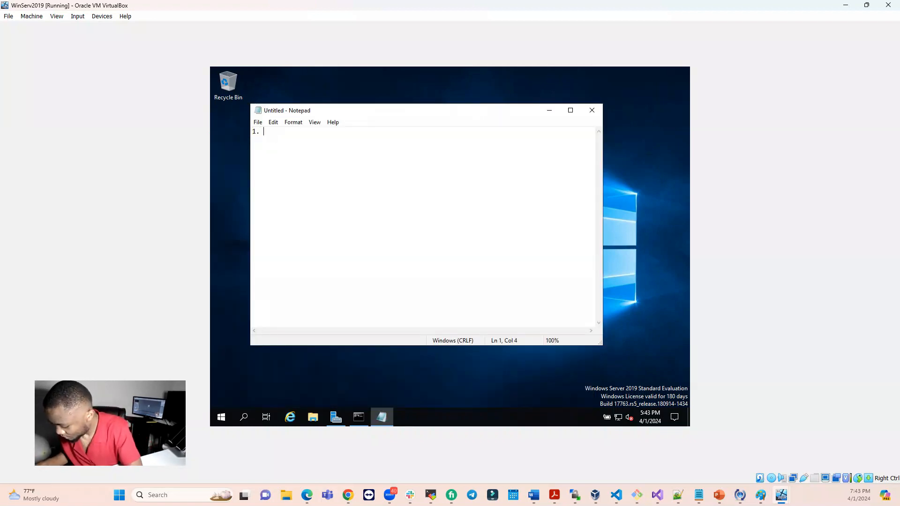
type(" Configure")
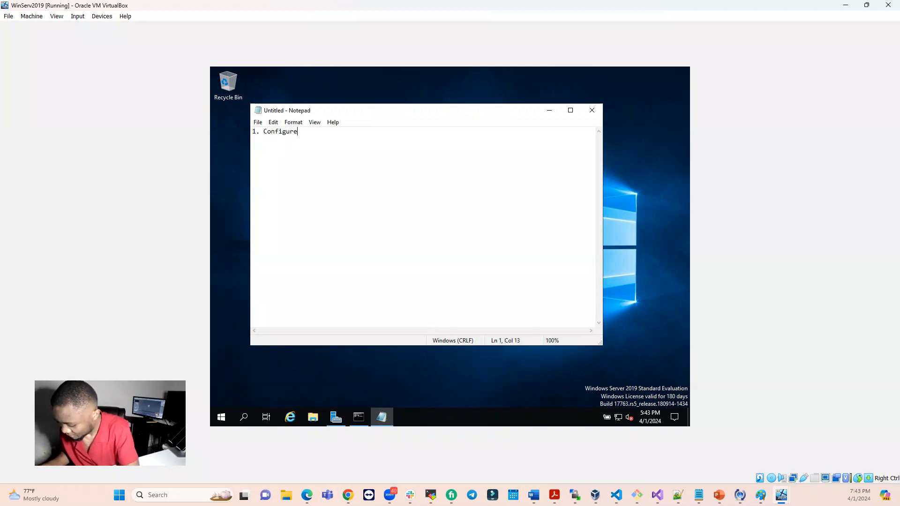
type(" static")
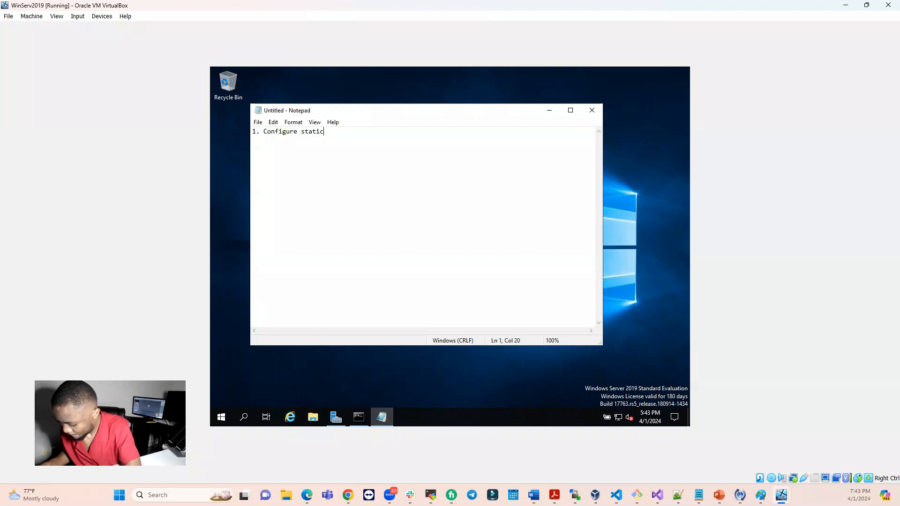
type(" IP addresss")
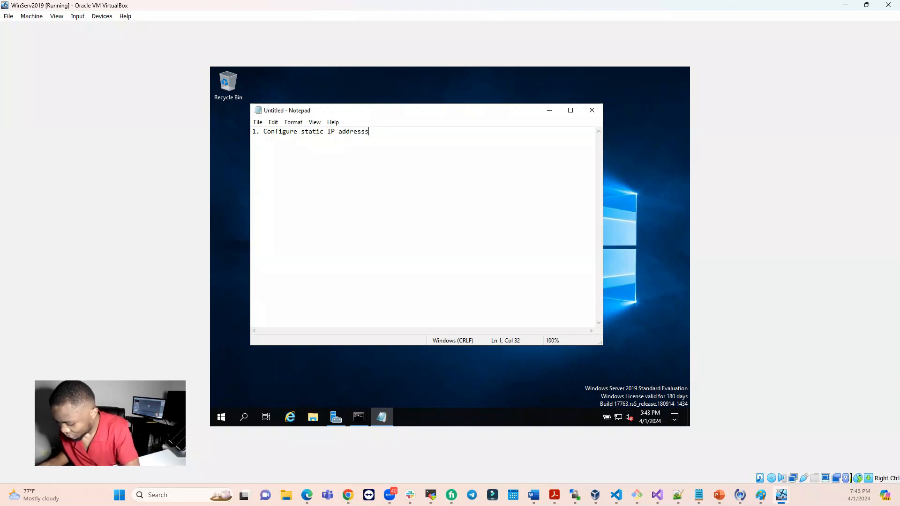
type(" on")
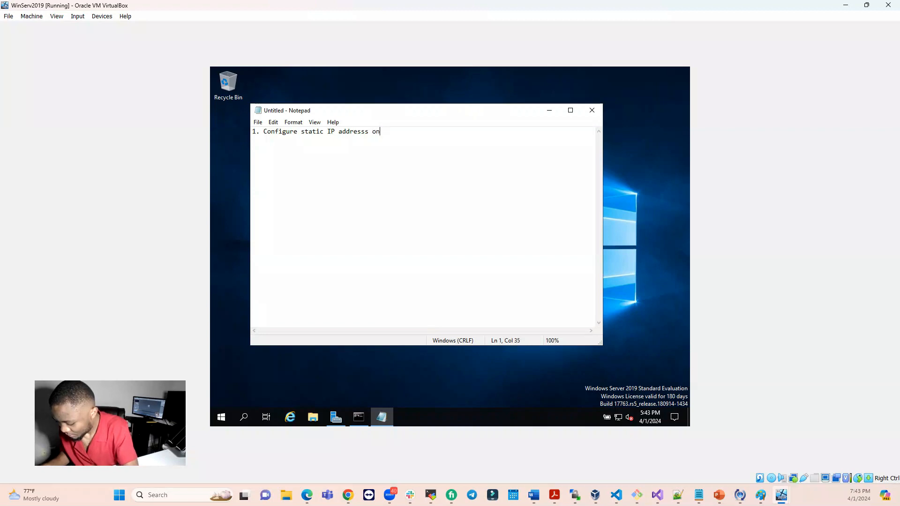
type(" the server")
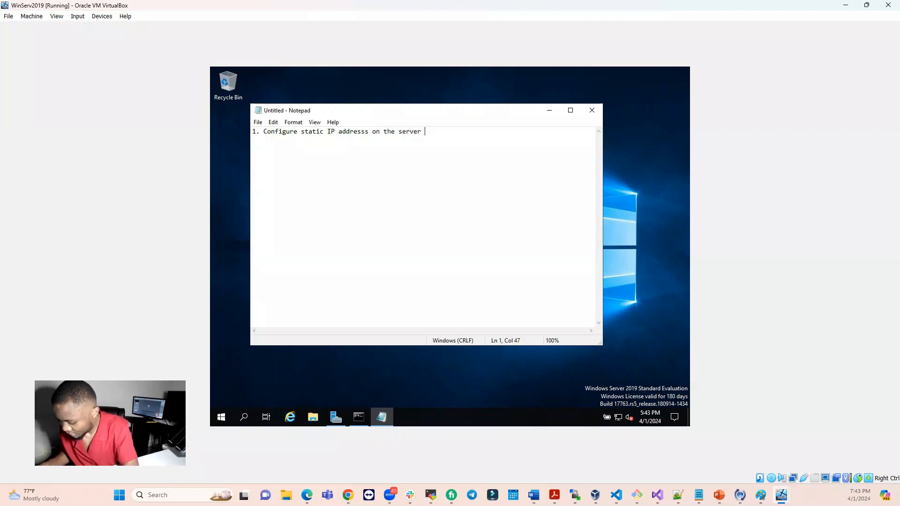
type(" 2019")
- Add a second task line to the note: "2. Install ADDS ( Active Directory Domain services)"
key("Return")
type("2. ")
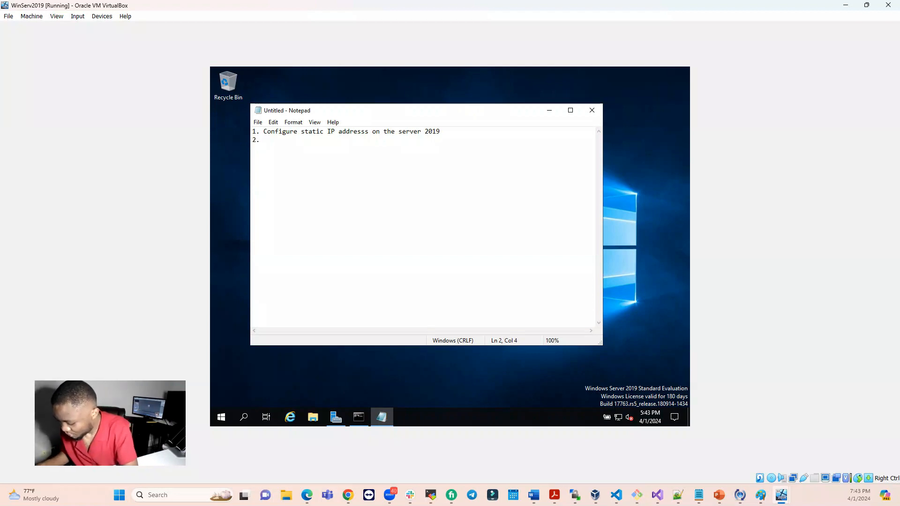
type("Install AD")
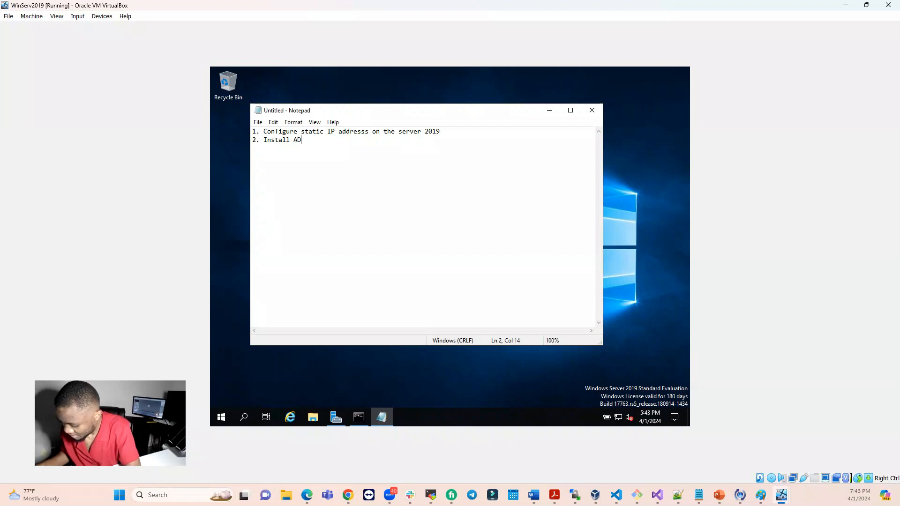
type("DS (")
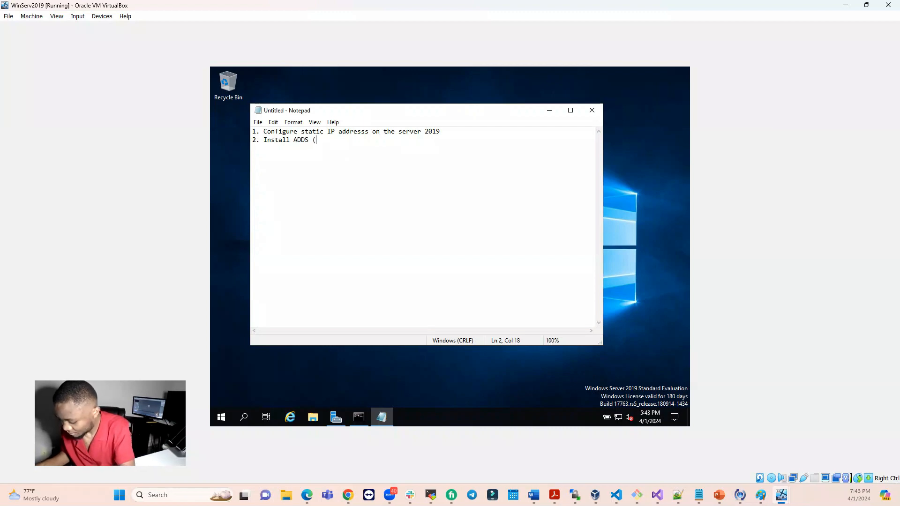
type(" Acti")
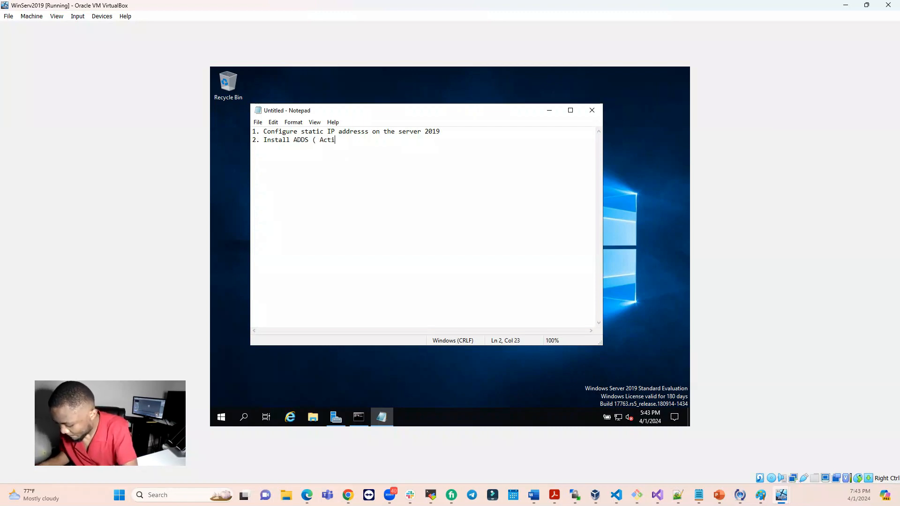
type("ve Dire")
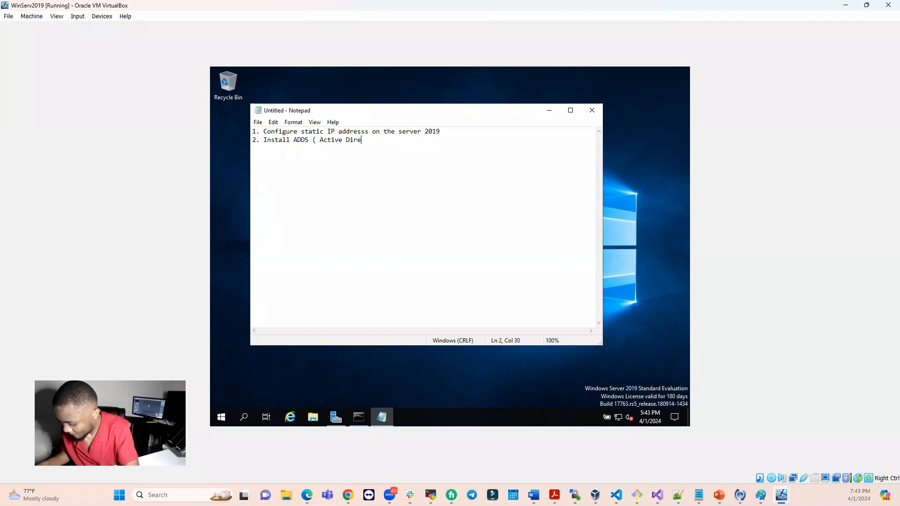
type("ctory ")
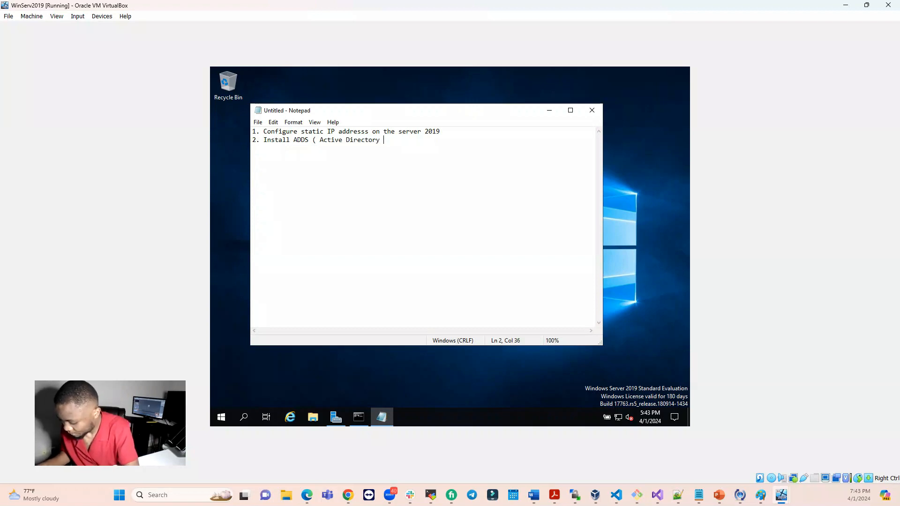
type("Domain services")
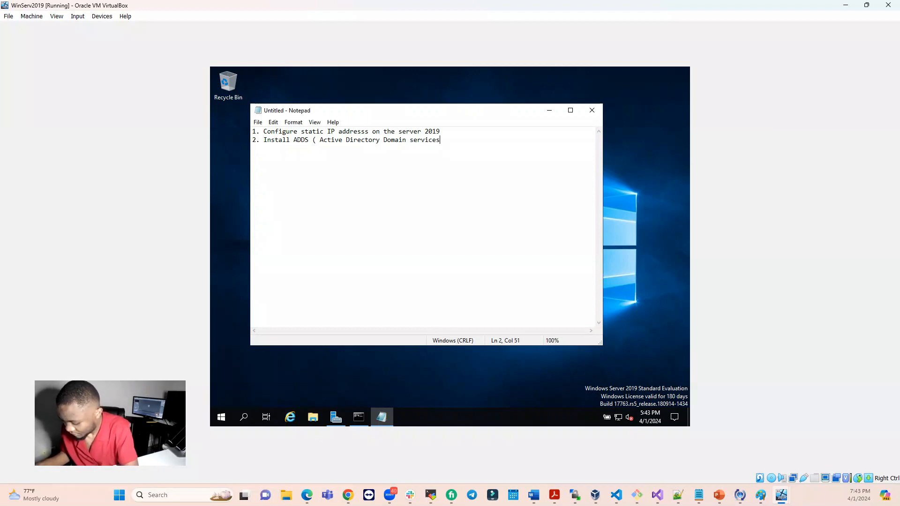
type(")")
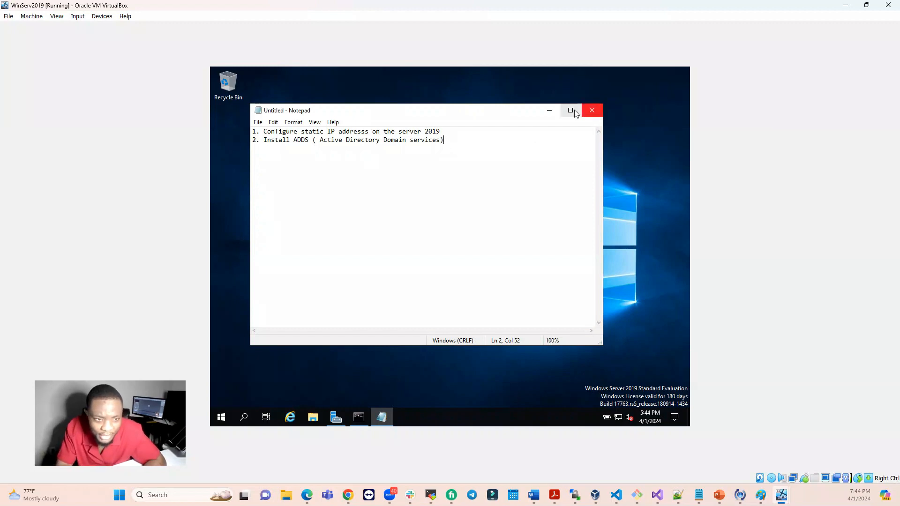
- Start a new list with "1." after a blank line below the two tasks, and minimize Notepad
left_click(453, 131)
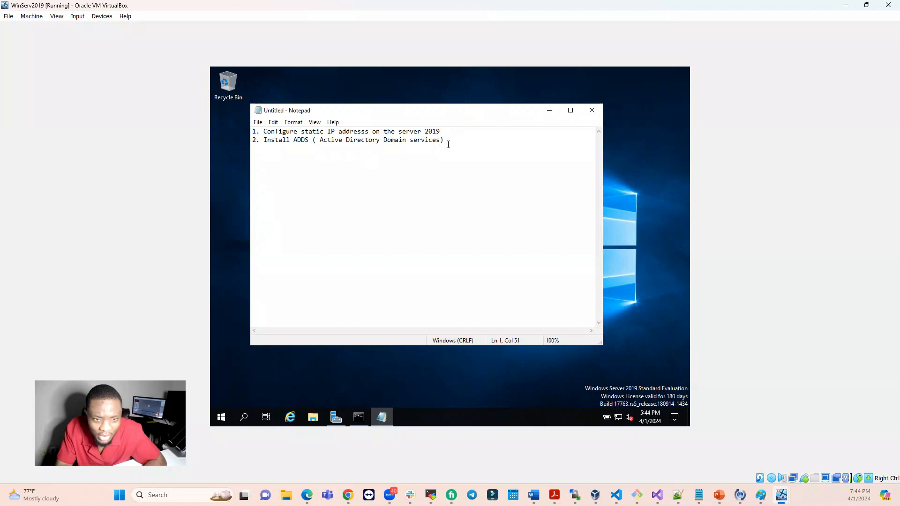
left_click(448, 144)
key("Return")
key("Return")
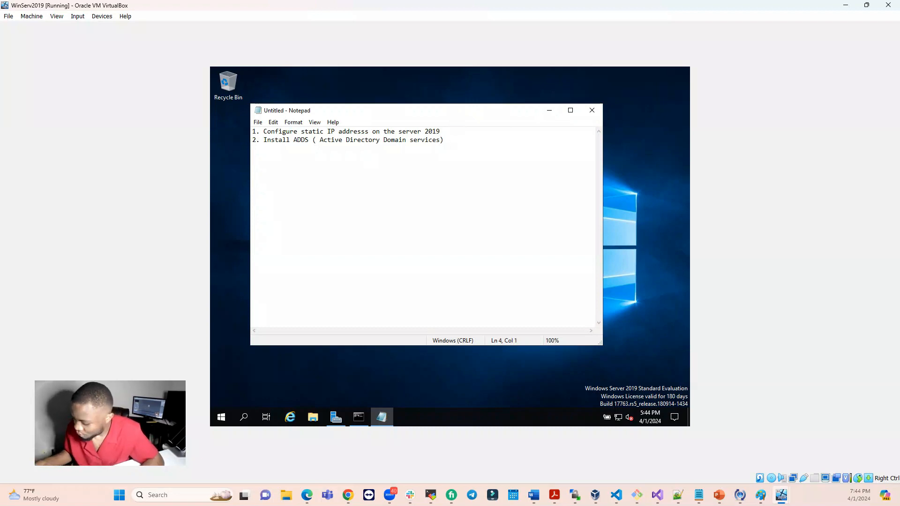
type("1.")
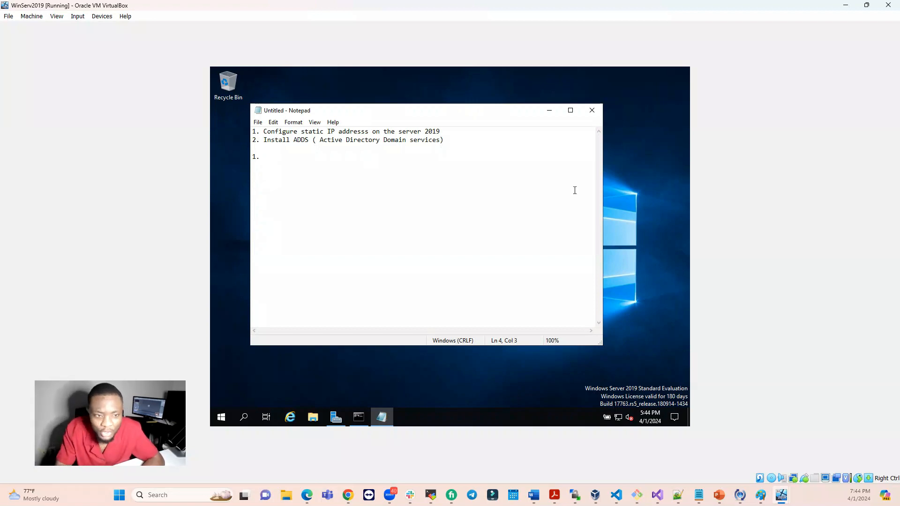
left_click(549, 110)
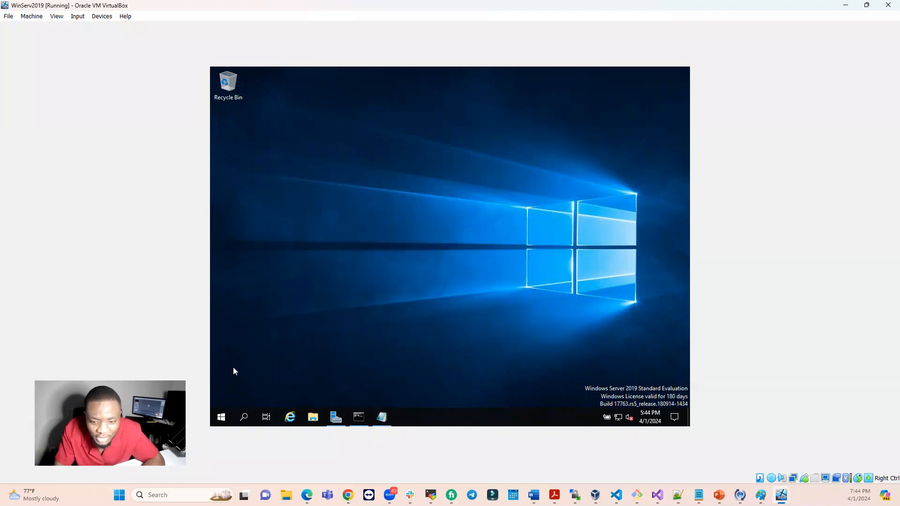
- Open a new Command Prompt on the server and run ipconfig /all
left_click(244, 417)
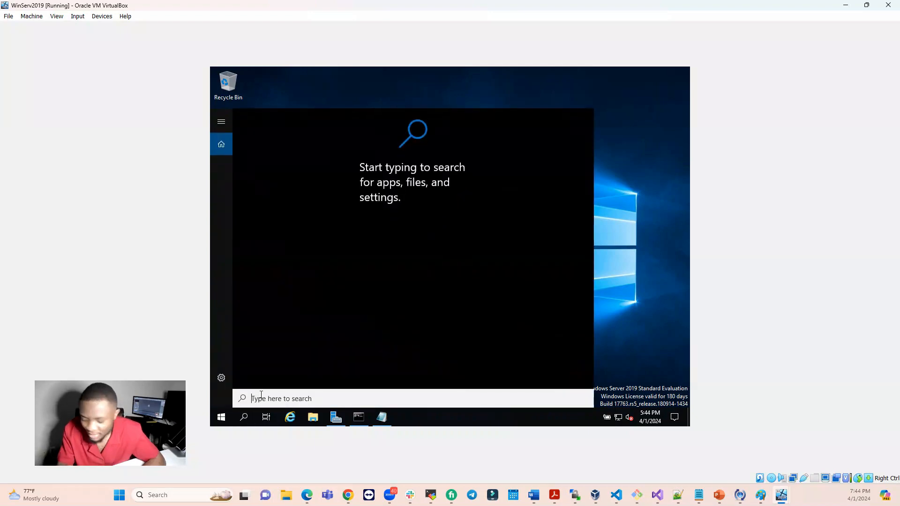
type("cmd")
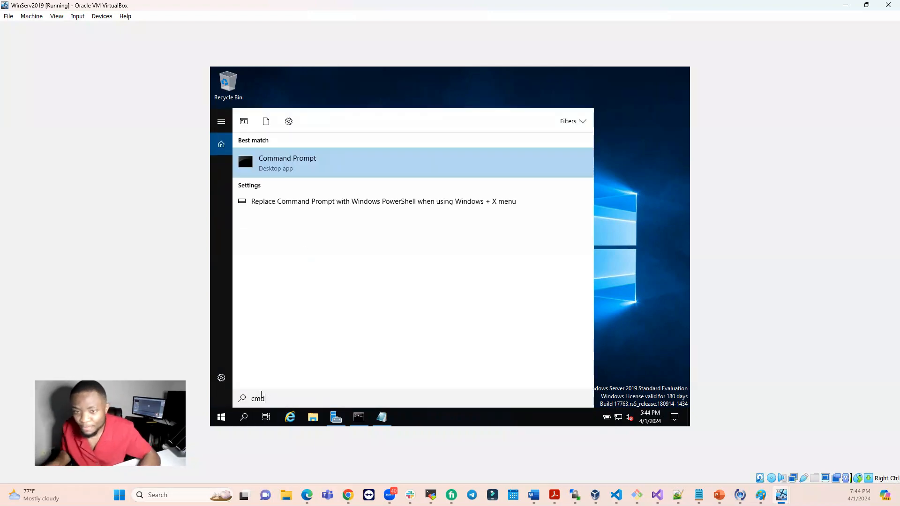
left_click(294, 164)
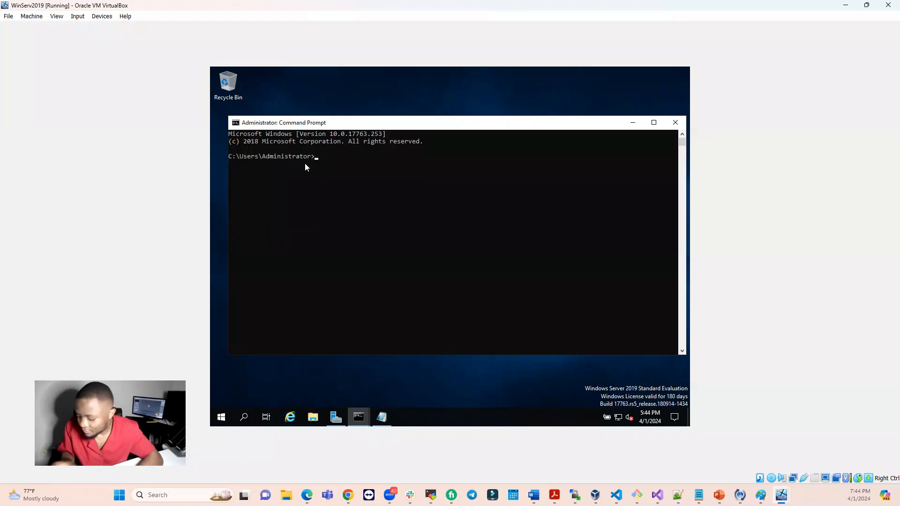
type("ipconfig ")
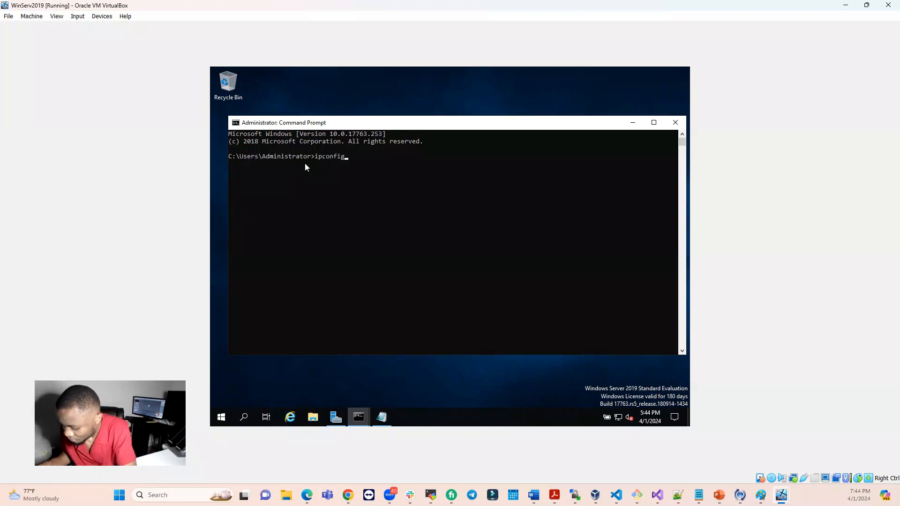
type("/all")
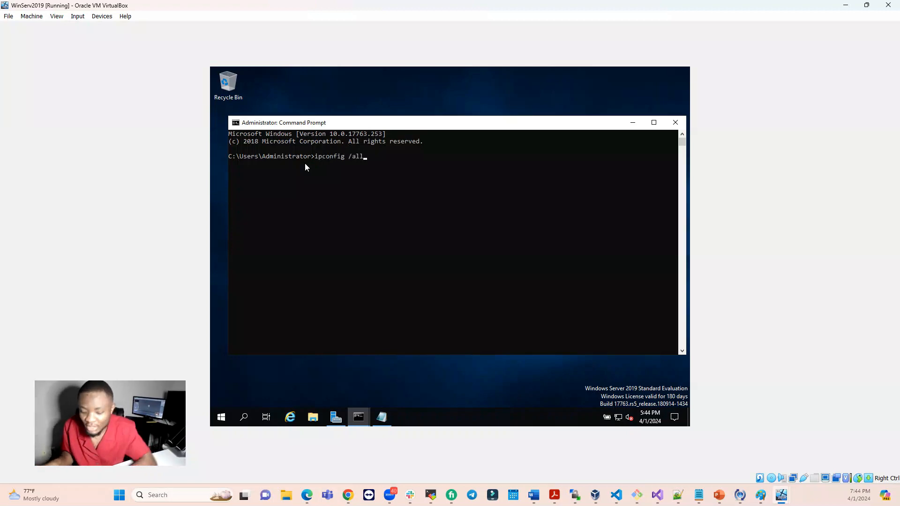
key("Return")
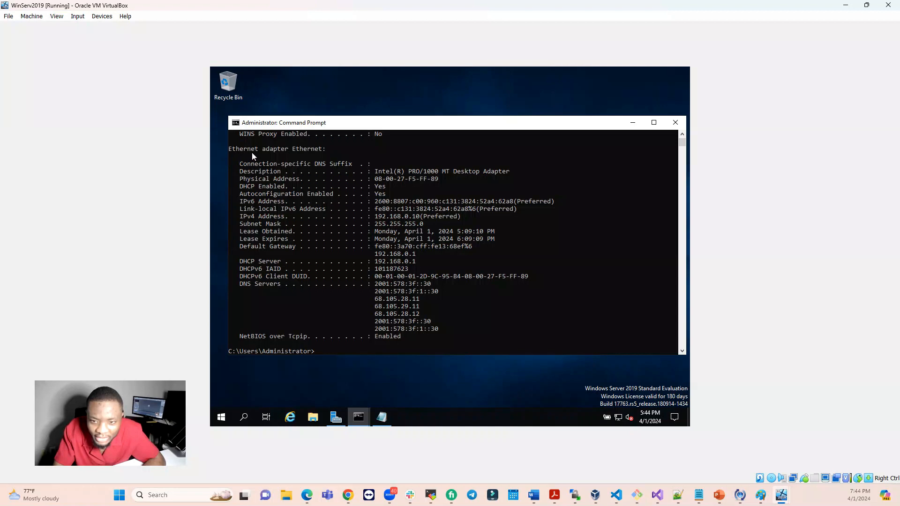
- Examine the Ethernet adapter's details in the output and highlight the IPv4 address and subnet mask values
scroll(353, 184, "down", 1)
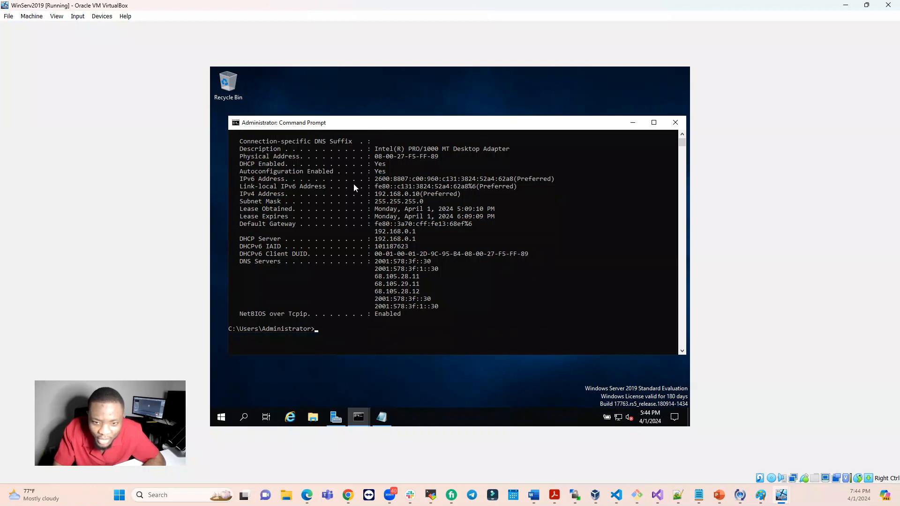
scroll(290, 216, "up", 1)
left_click_drag(240, 220, 292, 224)
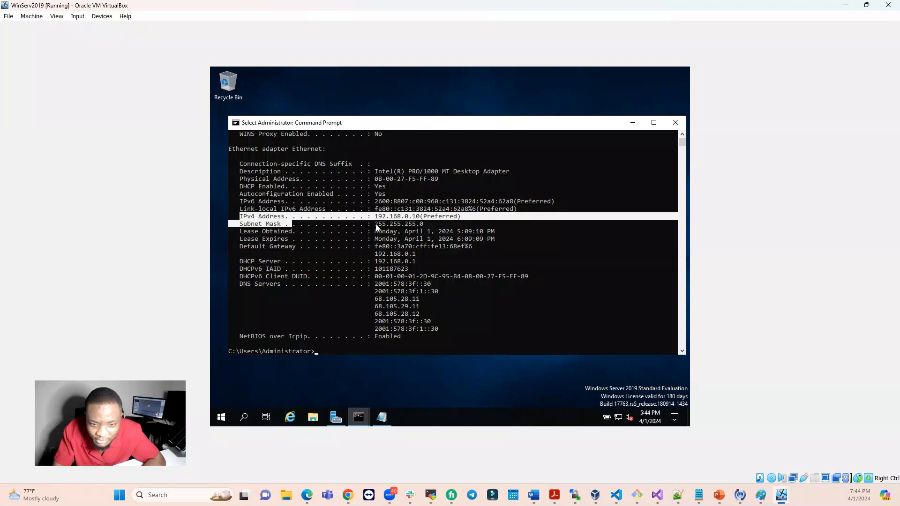
left_click_drag(376, 219, 424, 214)
left_click_drag(423, 223, 375, 216)
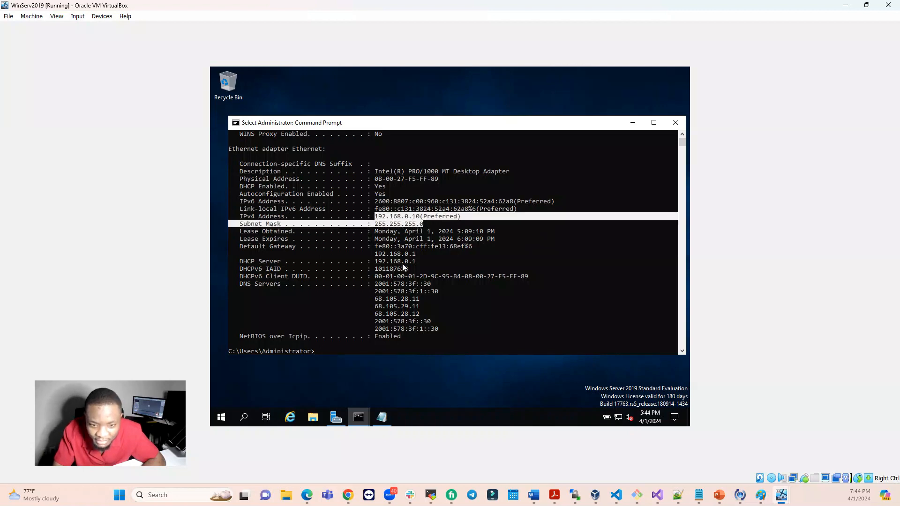
- Examine the Ethernet adapter's IPv4 default gateway and DHCP Enabled entries in the ipconfig output, highlighting each value
left_click_drag(416, 253, 375, 255)
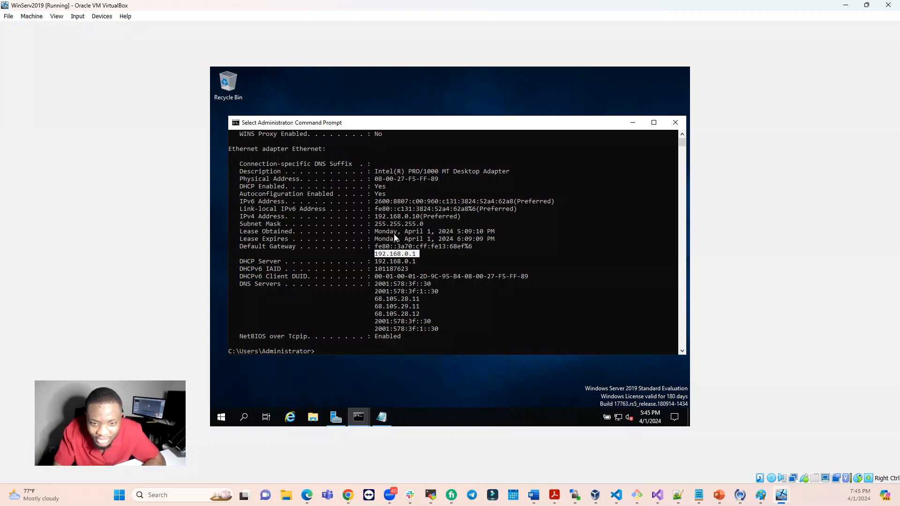
left_click(238, 187)
left_click_drag(237, 187, 385, 189)
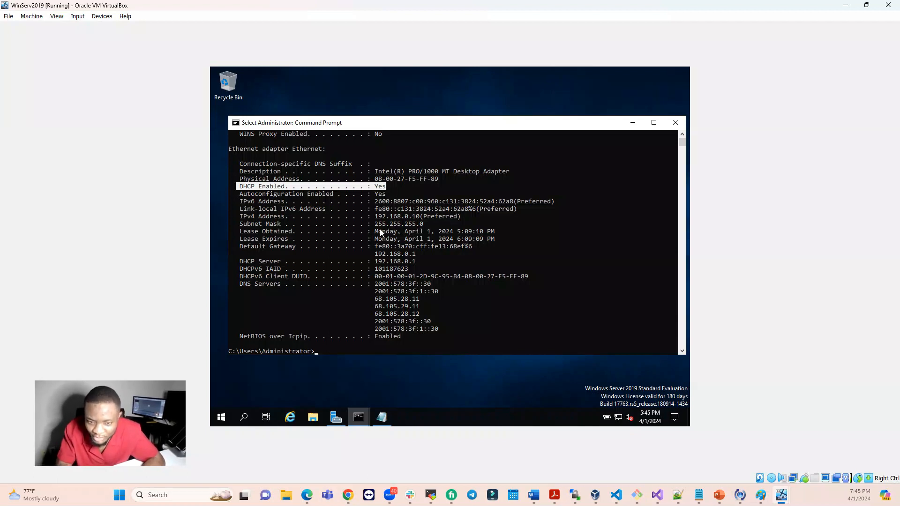
left_click_drag(373, 253, 414, 256)
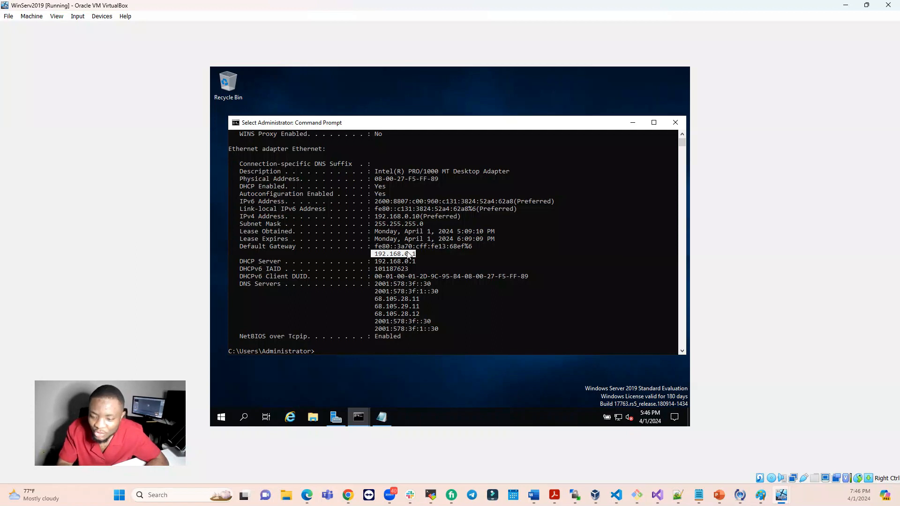
- Ping 192.168.0.50 to test whether the address is in use, highlight it in the output, and minimize the Command Prompt
right_click(317, 353)
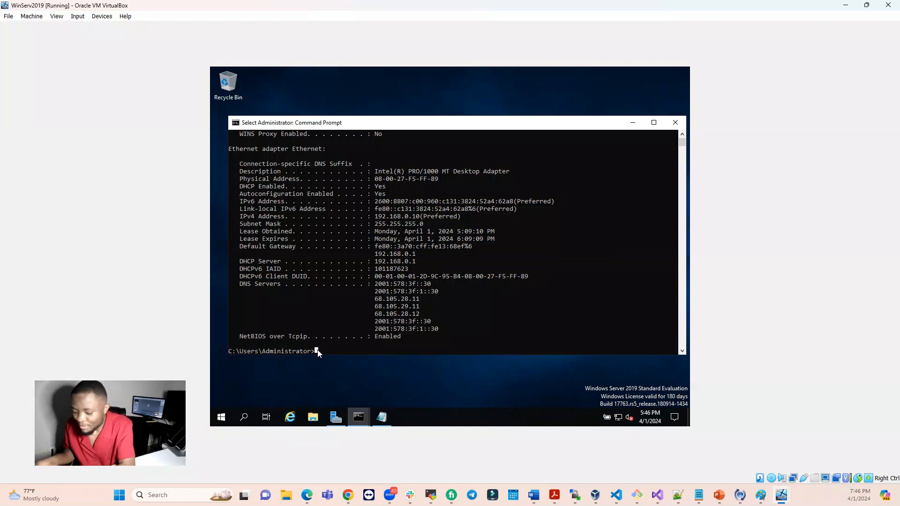
type("pin")
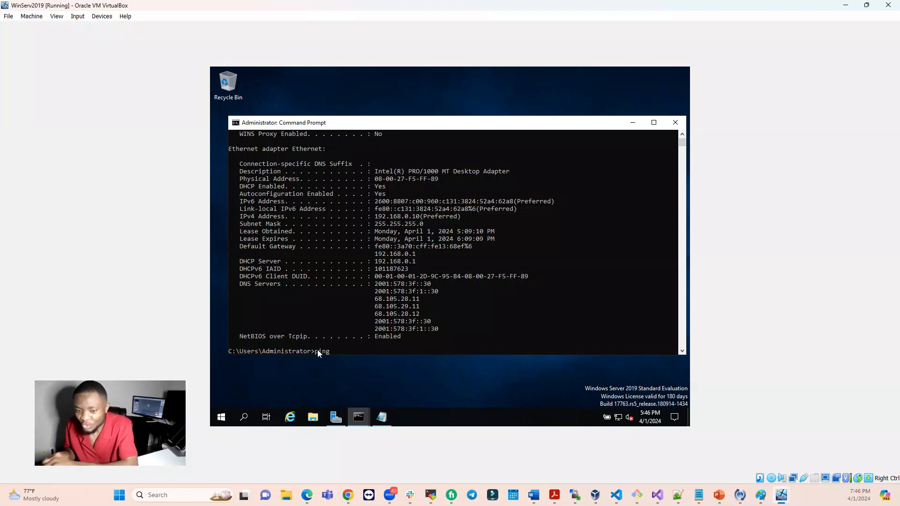
type("g 193")
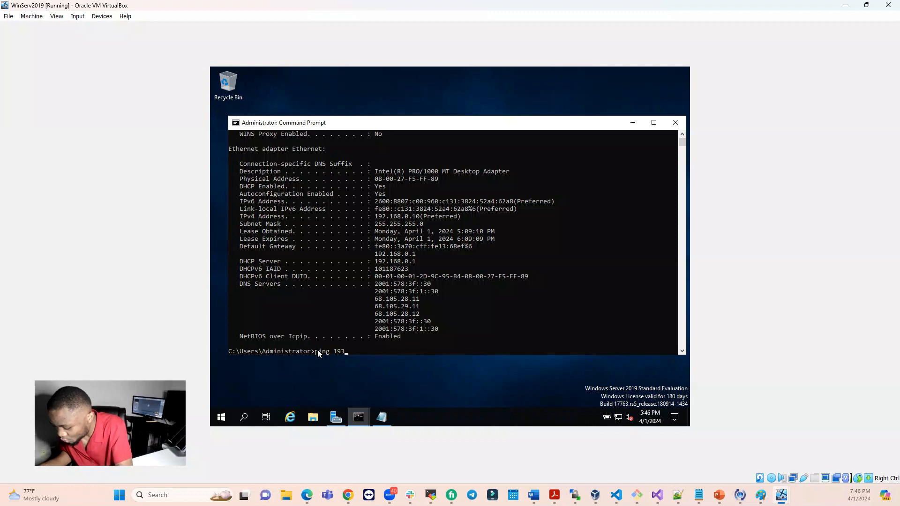
key("BackSpace")
type("2,")
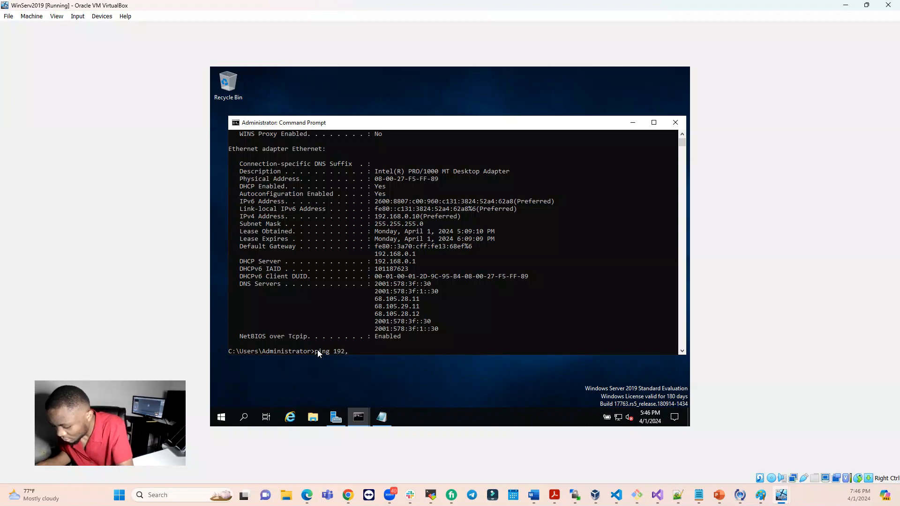
key("BackSpace")
type(".168")
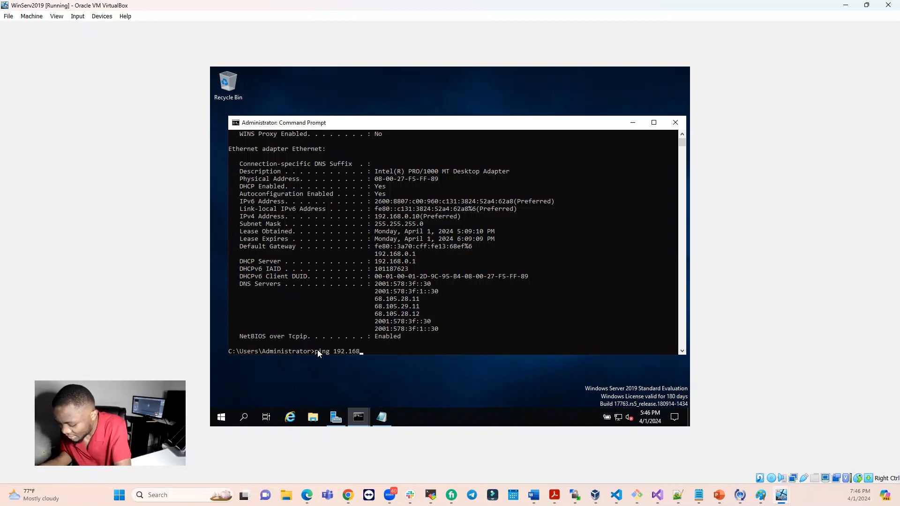
type(".0.50")
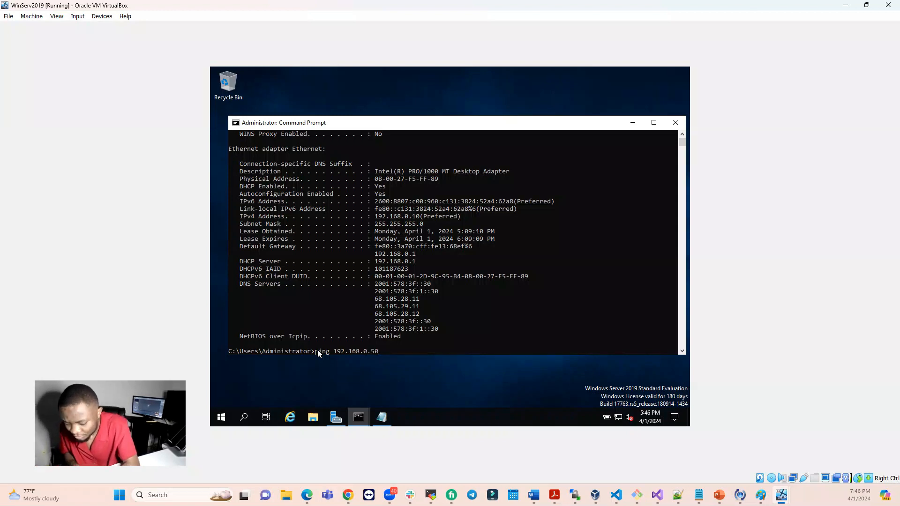
key("Return")
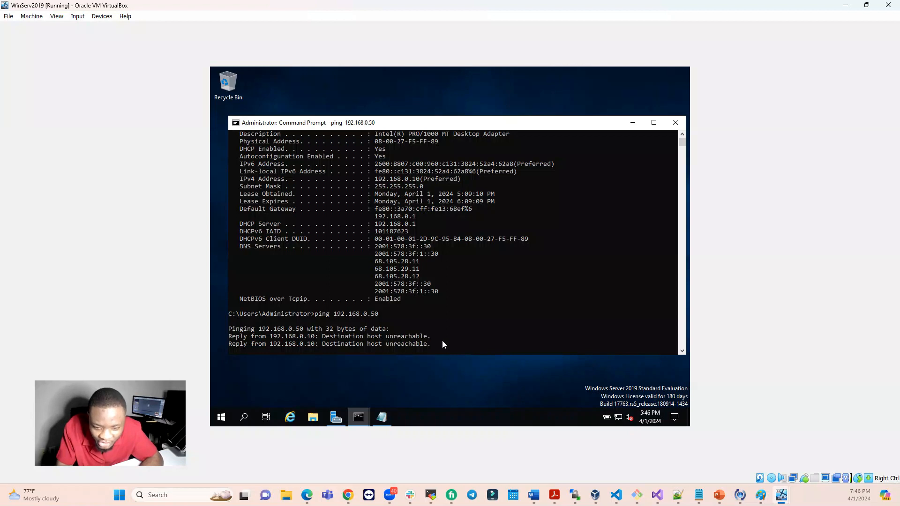
left_click_drag(378, 307, 334, 307)
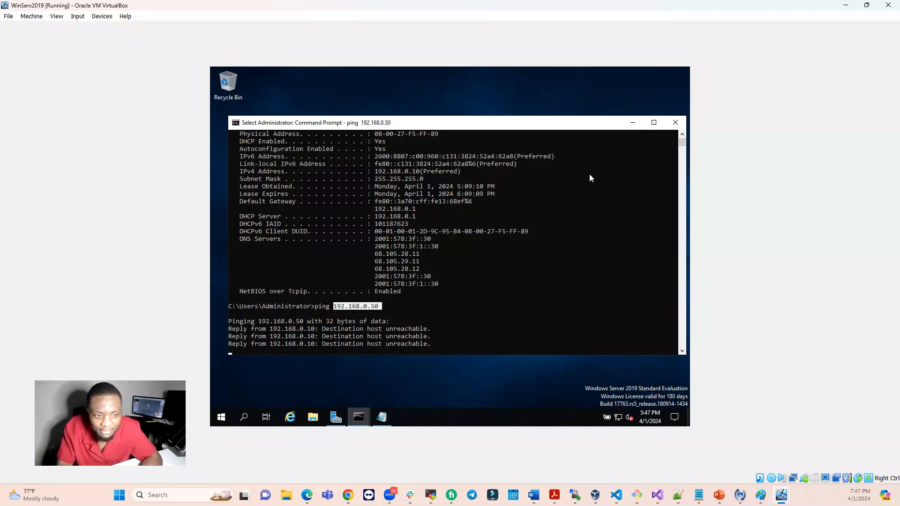
left_click(633, 122)
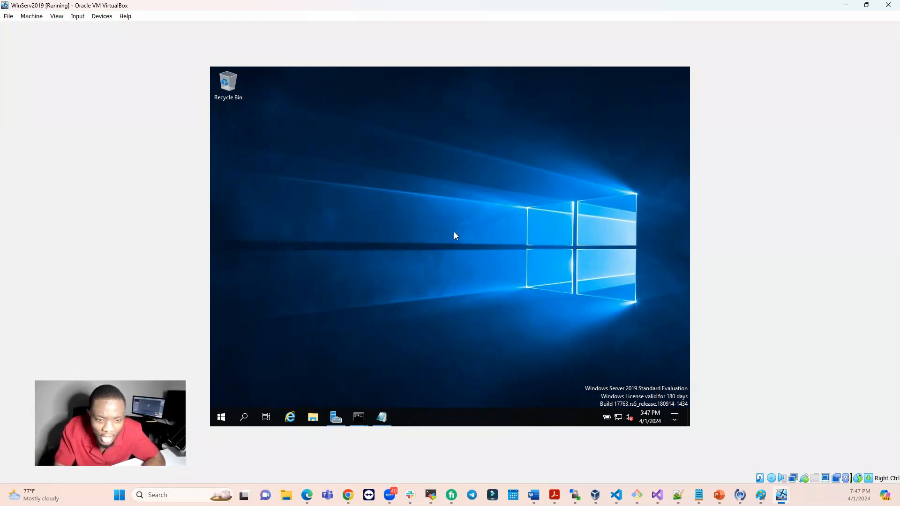
- Open the Internet Protocol Version 4 (TCP/IPv4) properties of the Ethernet adapter from the network settings
right_click(619, 418)
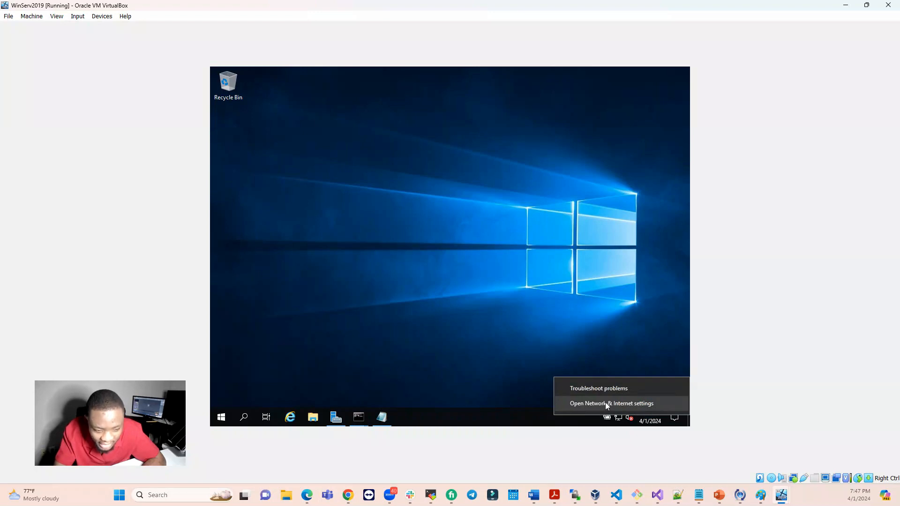
left_click(605, 402)
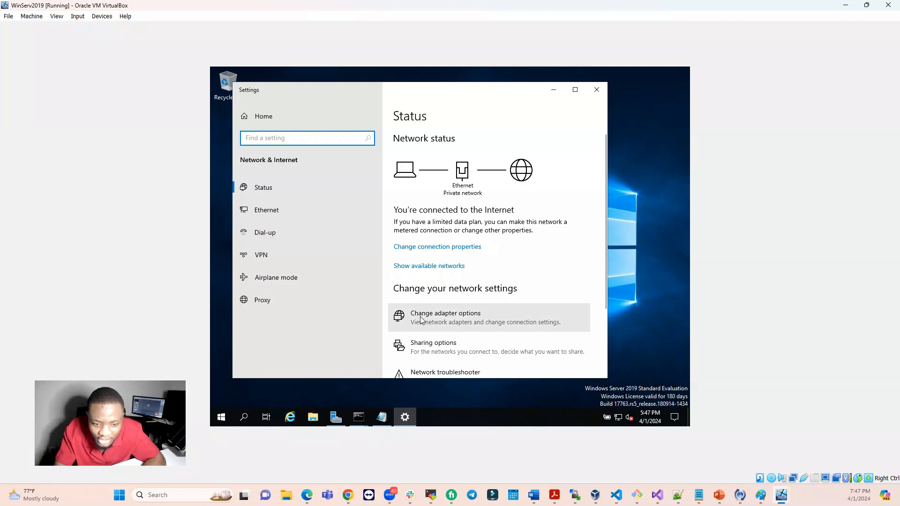
left_click(458, 321)
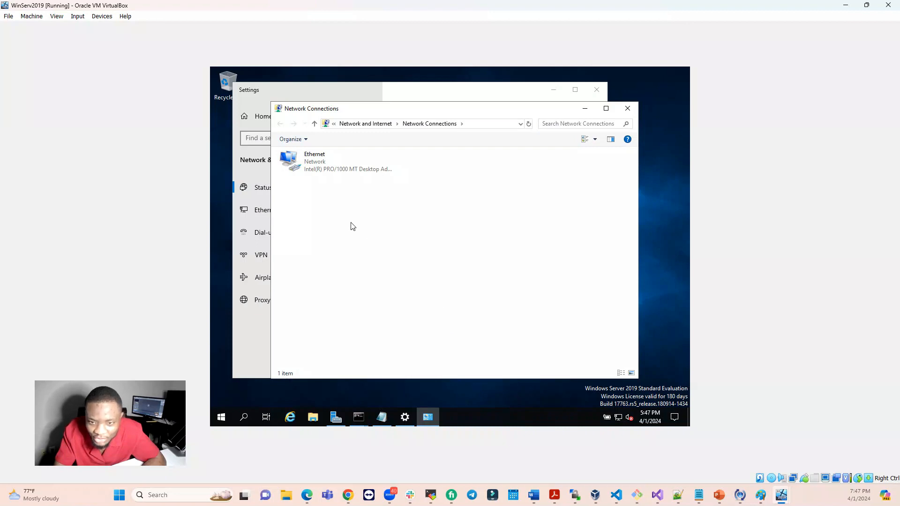
left_click(315, 162)
right_click(315, 161)
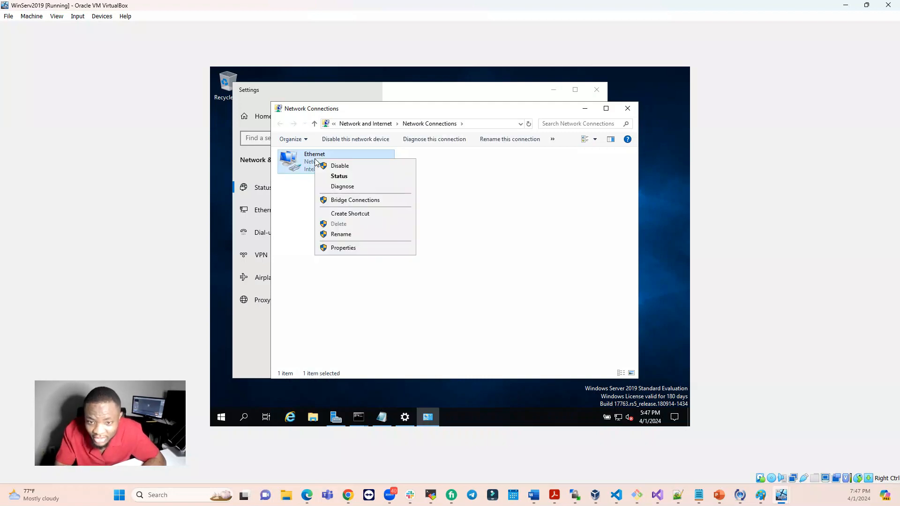
left_click(341, 248)
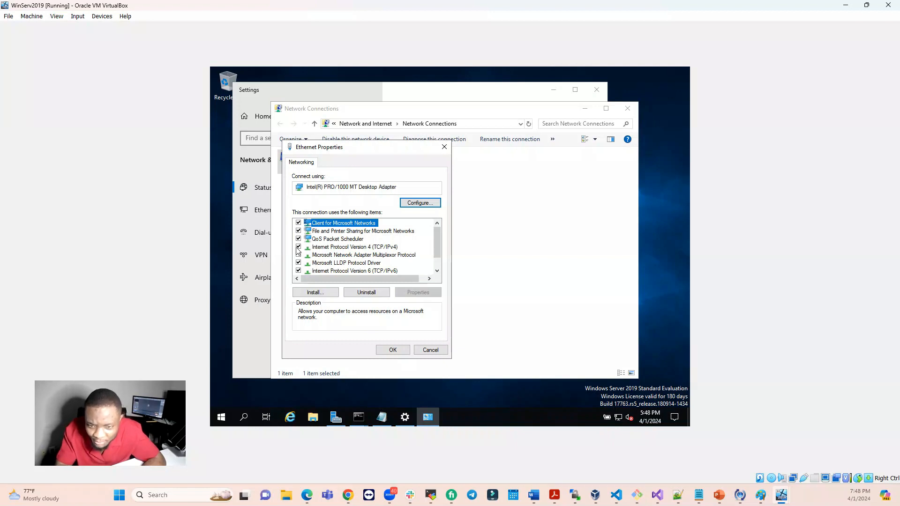
left_click(326, 248)
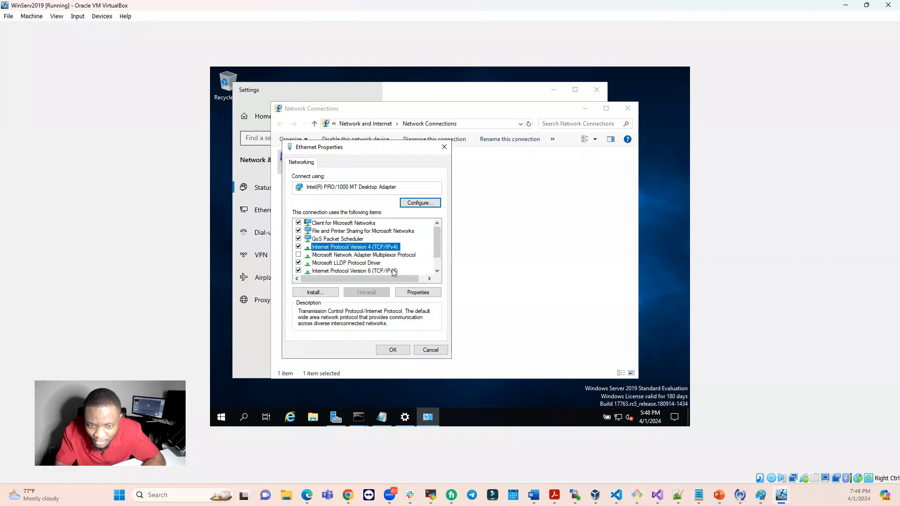
left_click(417, 293)
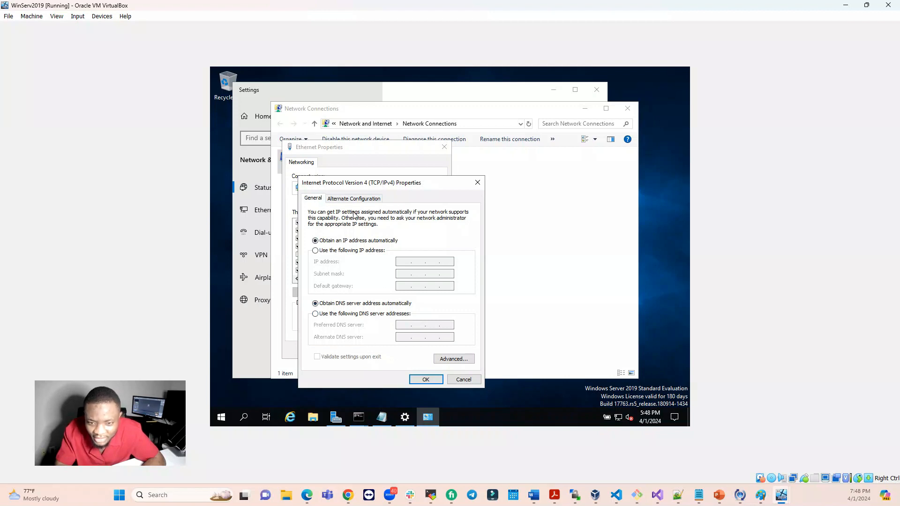
- Switch the adapter to a manual IP address of 192.168.0.50 with subnet mask 255.255.255.0
left_click(315, 250)
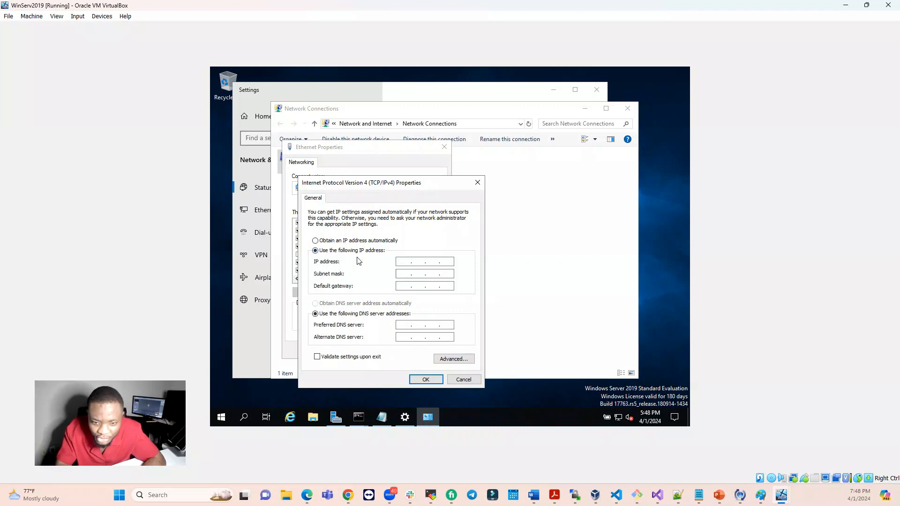
left_click(405, 262)
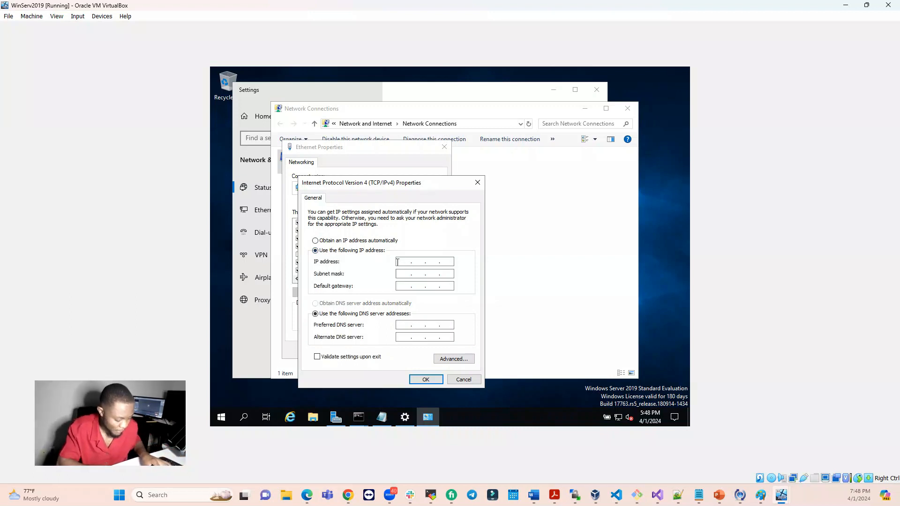
type("192 . ")
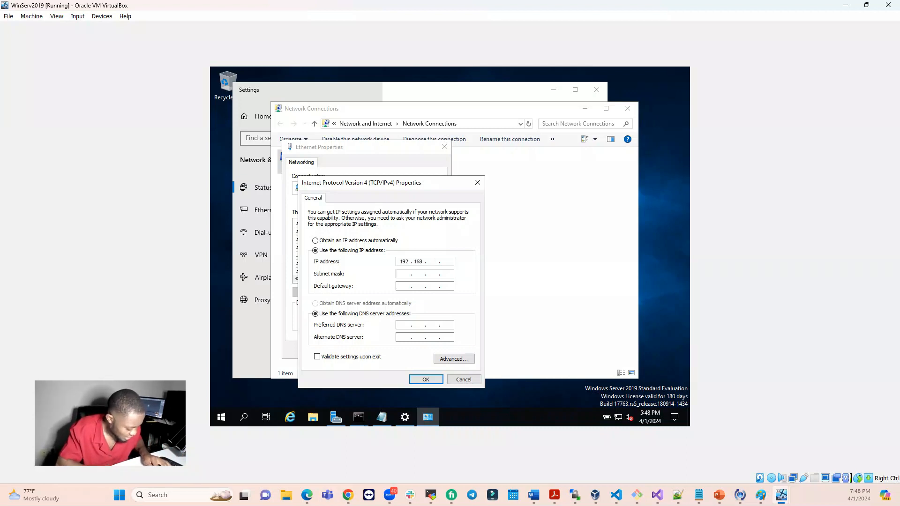
type("168 . 0 . 50")
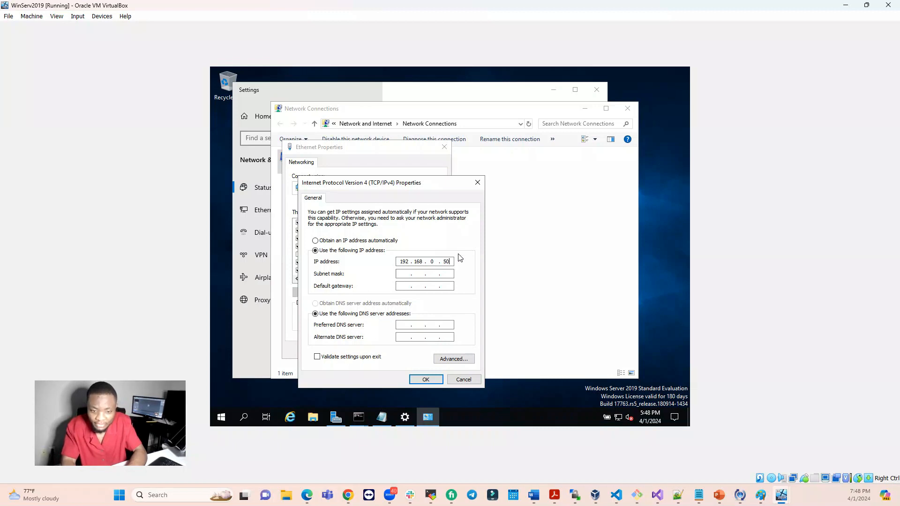
left_click(406, 274)
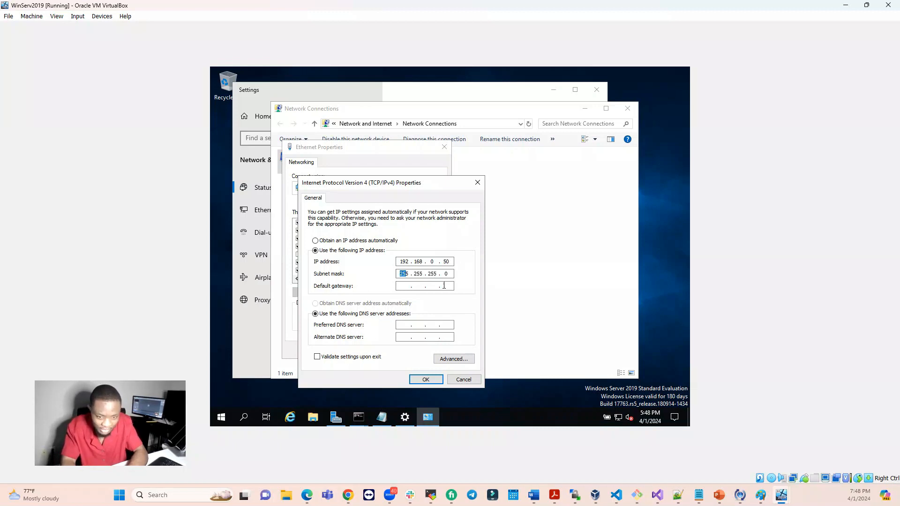
- Look up the gateway in the earlier ipconfig output and set the default gateway to 192.168.0.1
left_click(403, 286)
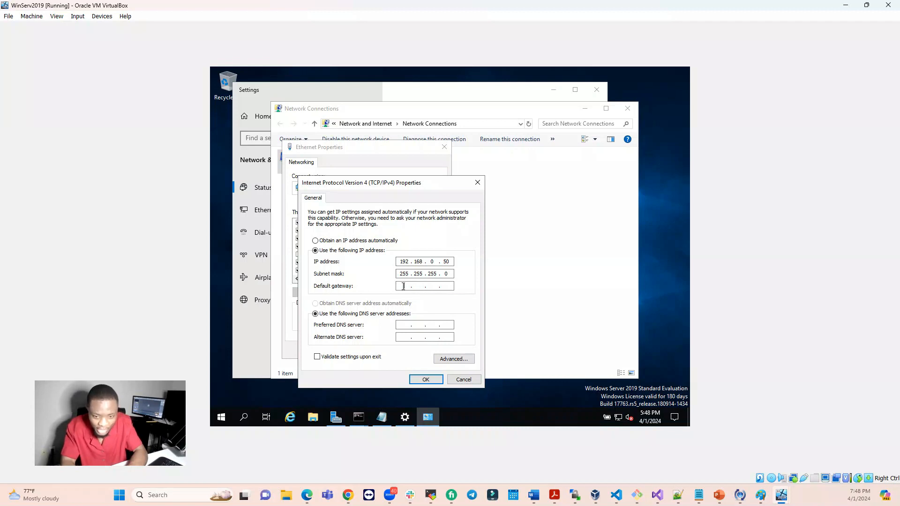
left_click(358, 417)
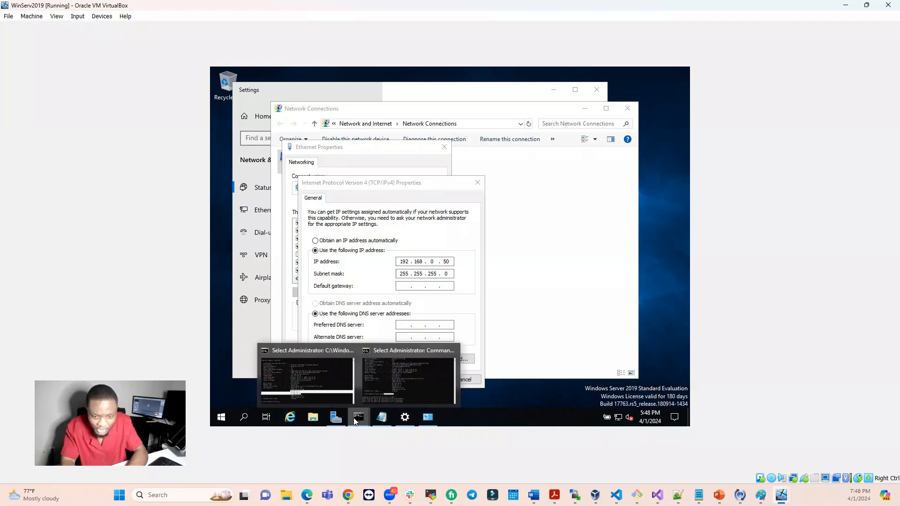
left_click(342, 376)
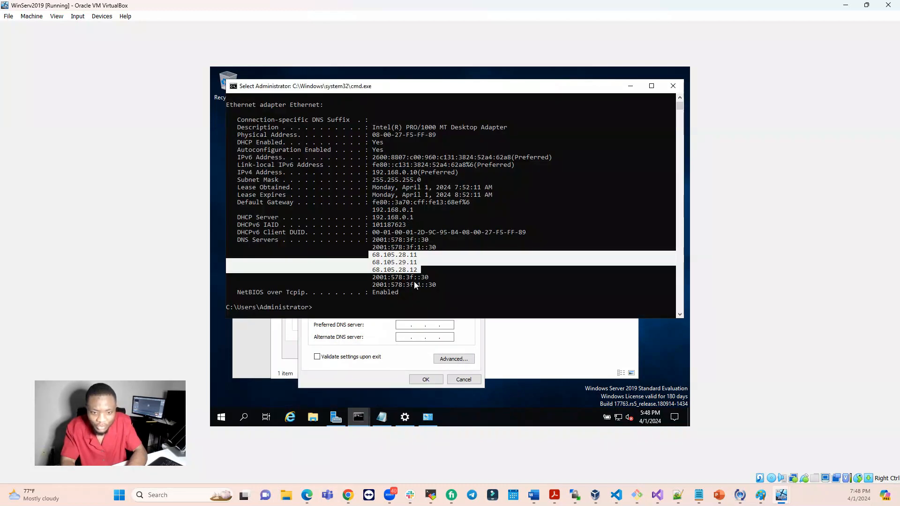
left_click(671, 91)
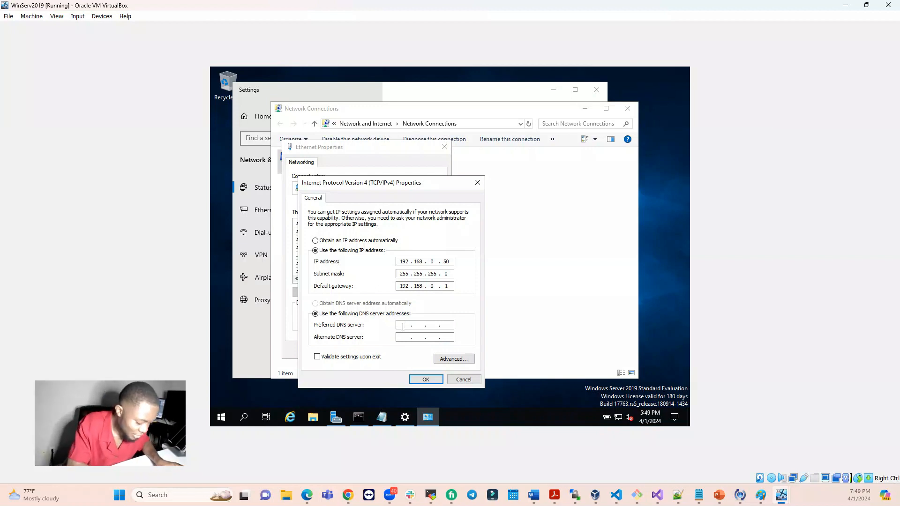
- Set the preferred DNS server to 192.168.0.50, accept the IPv4 settings, and close the Ethernet properties
type("192.")
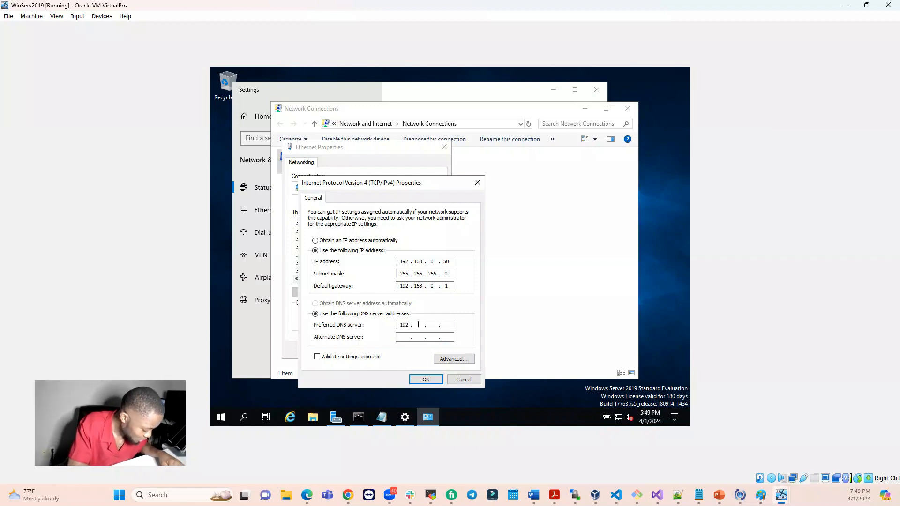
type("168.")
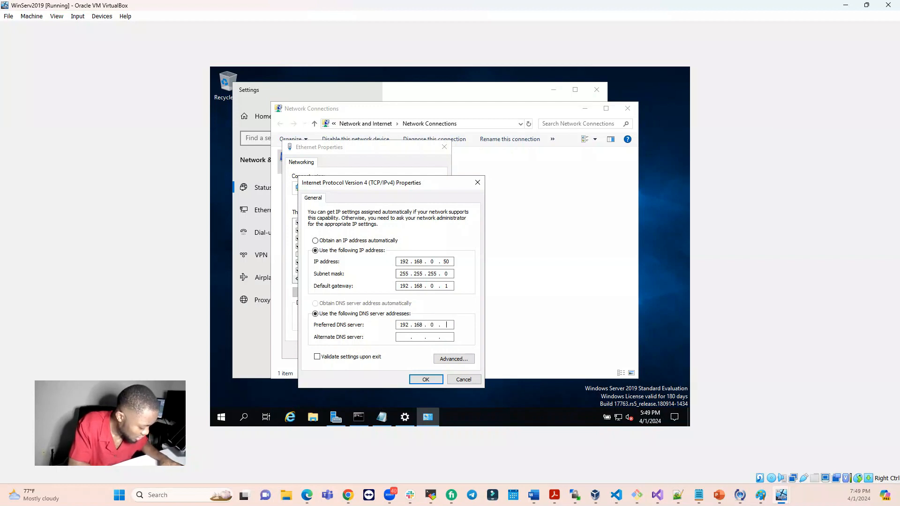
type("0.50")
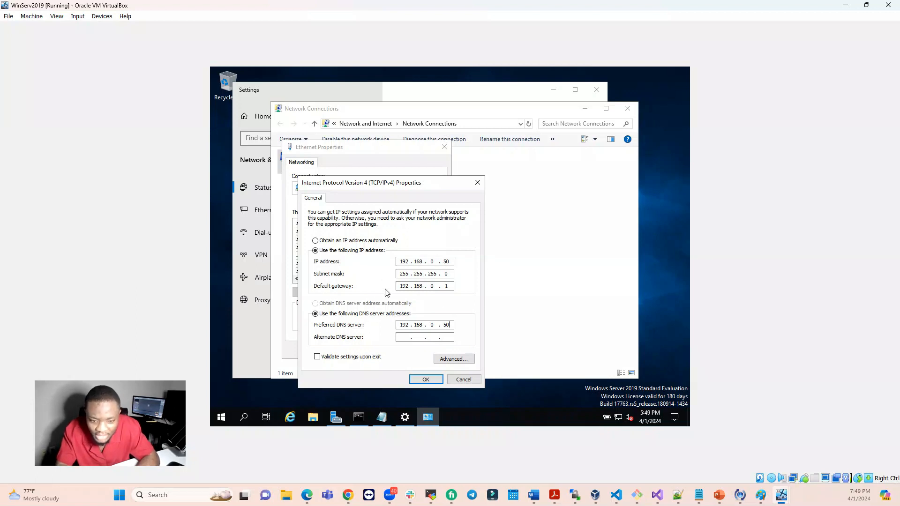
left_click(423, 379)
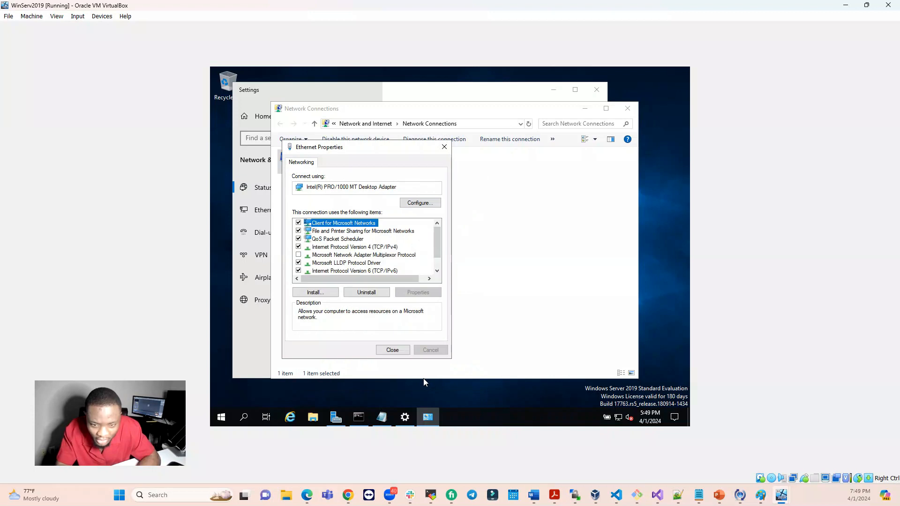
left_click(392, 350)
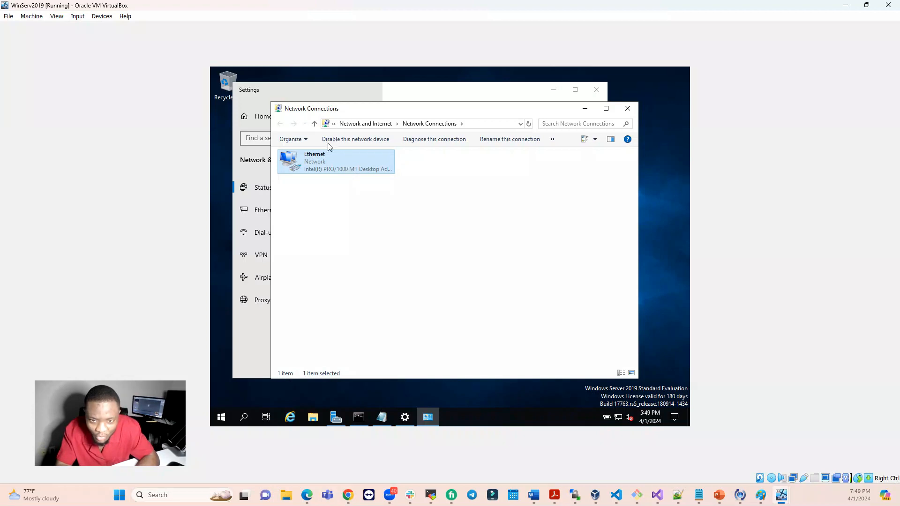
- Disable the Ethernet network device and enable it again to restart the connection
left_click(347, 142)
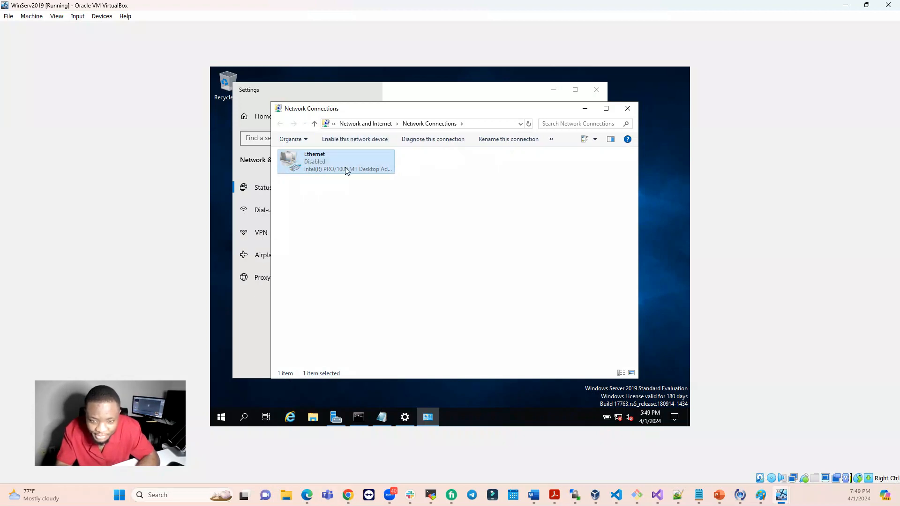
left_click(351, 143)
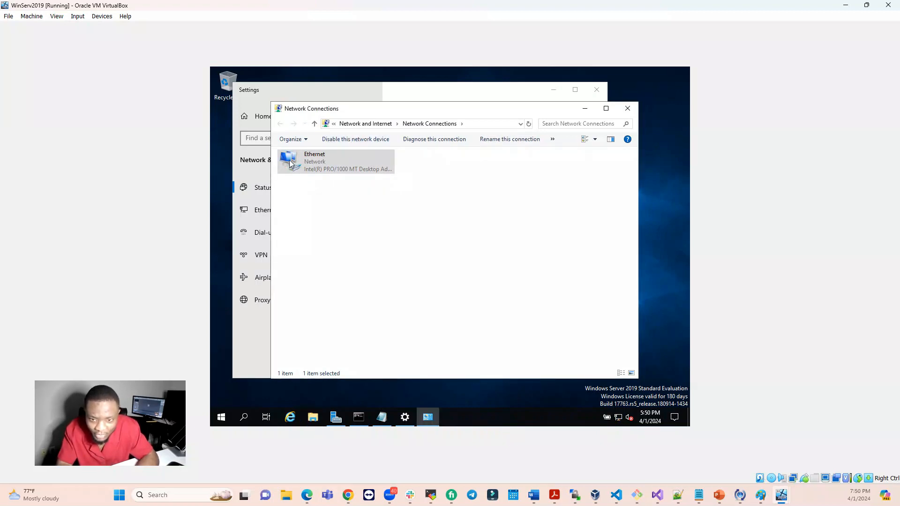
- Switch to Command Prompt, dismiss the text selection holding up the ping, and clear the screen with cls
left_click(358, 417)
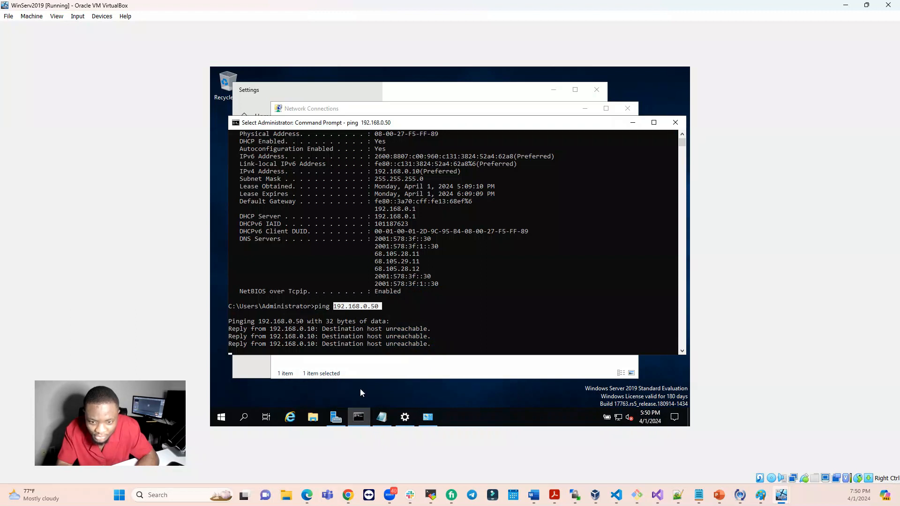
scroll(391, 304, "down", 7)
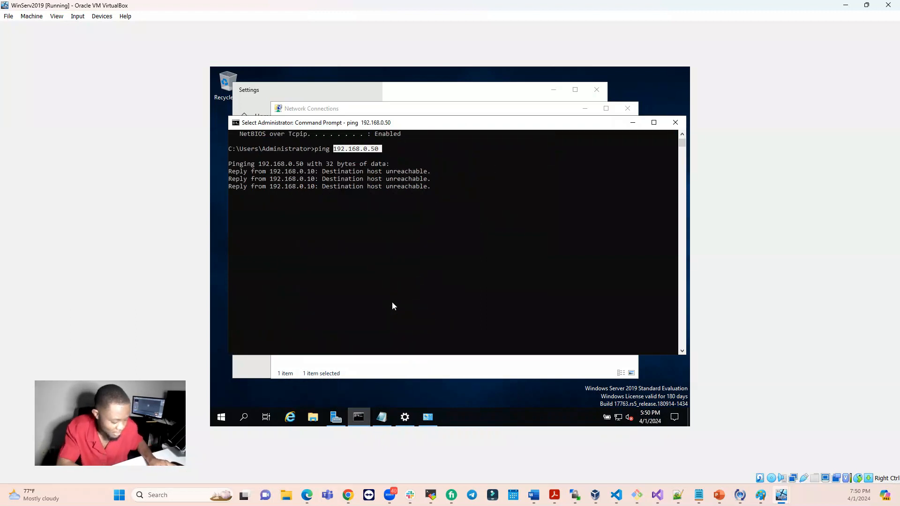
key("Return")
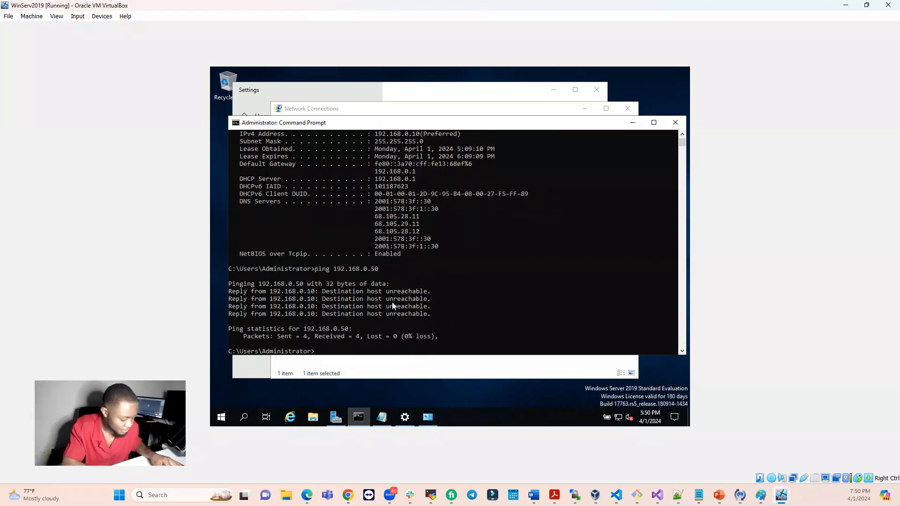
type("cls")
key("Return")
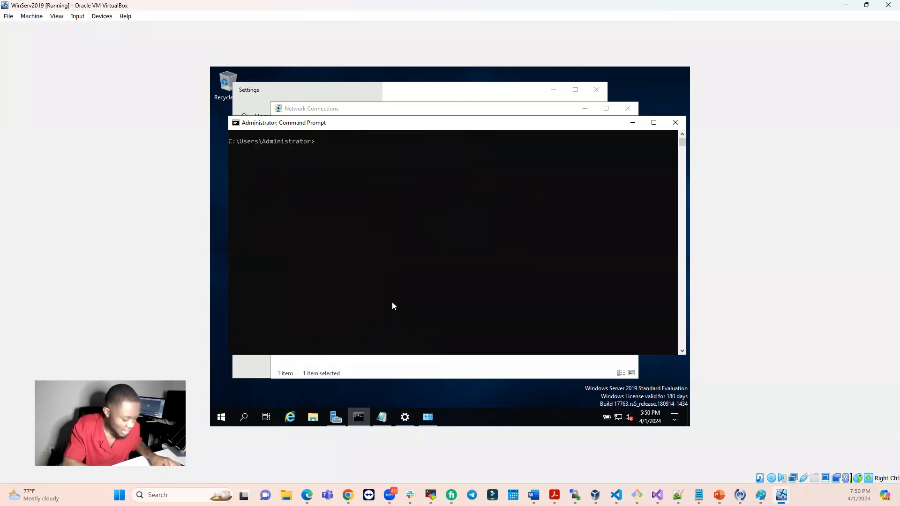
- Run ipconfig /all and check the Ethernet adapter's IPv4 address and DHCP status
type("cls")
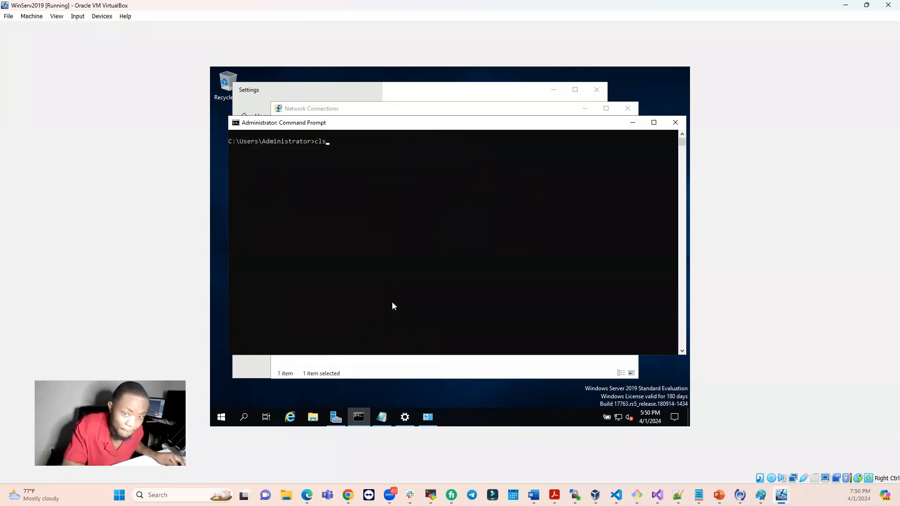
key("Up")
key("Up")
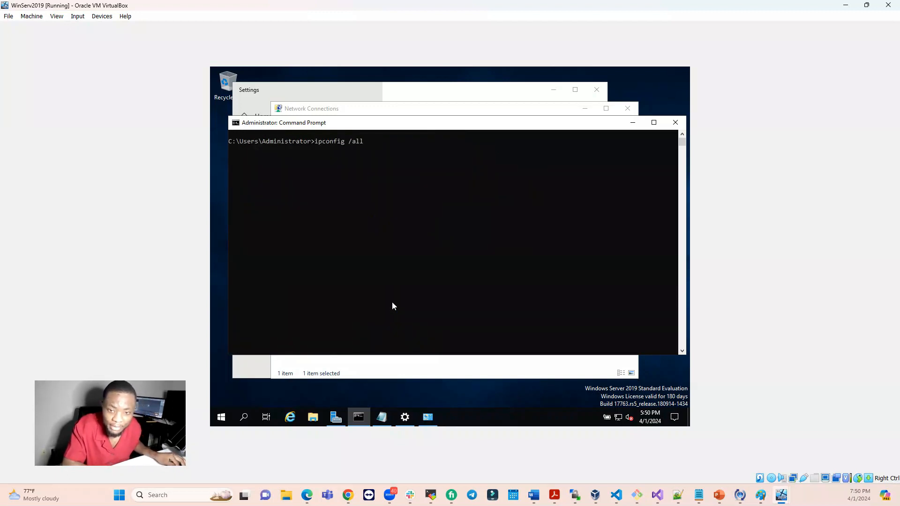
key("Return")
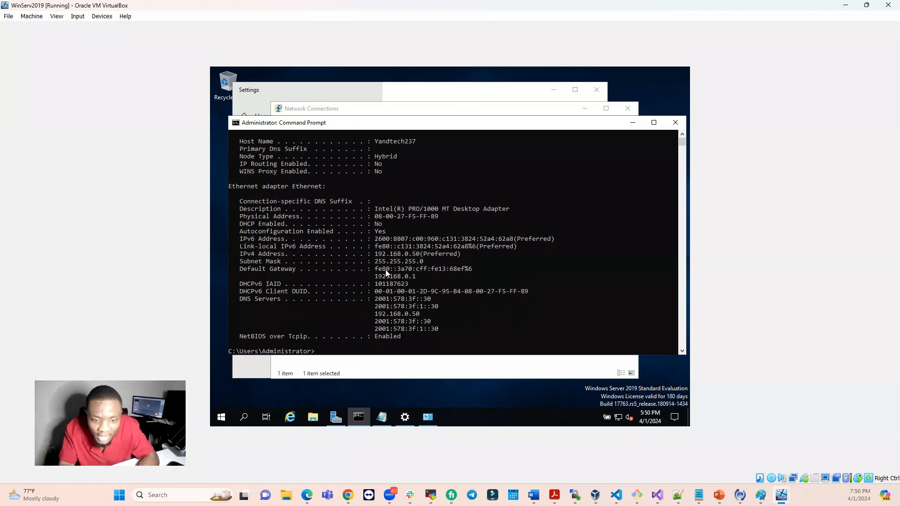
left_click_drag(373, 254, 423, 256)
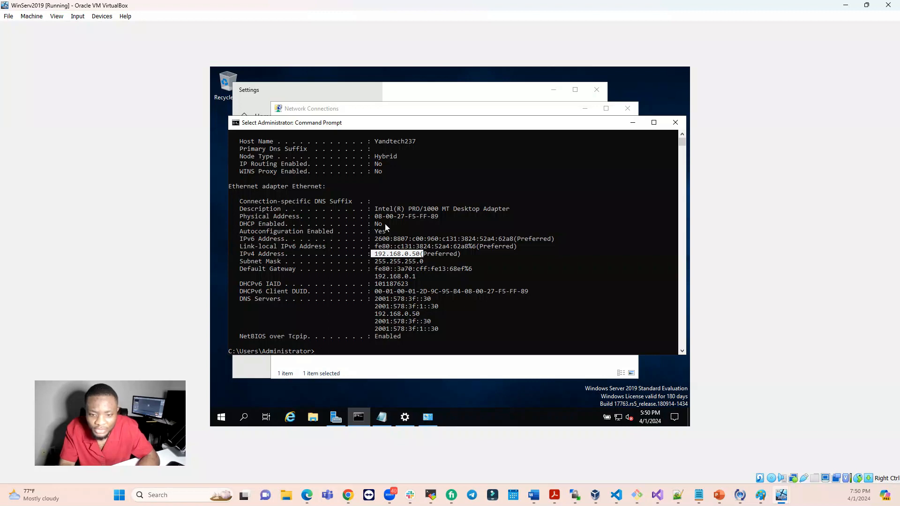
left_click_drag(381, 225, 354, 227)
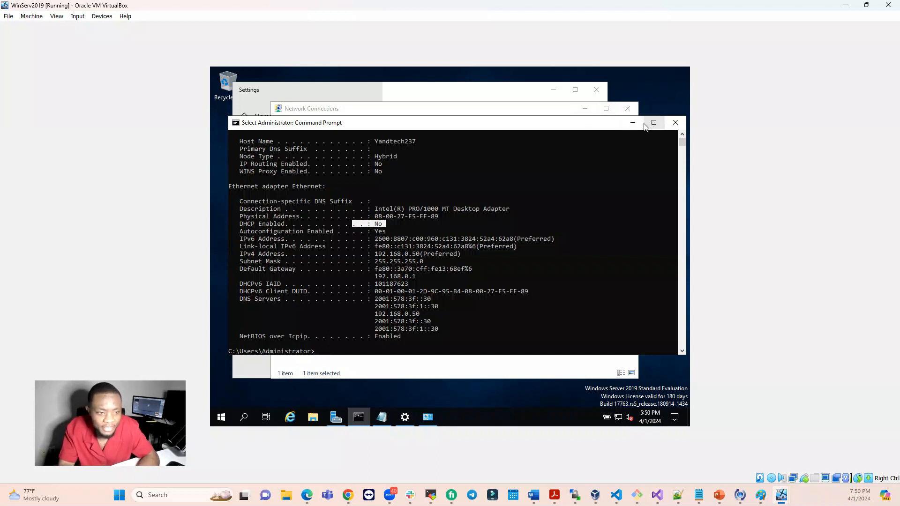
- Minimize Command Prompt and close the Network Connections and Settings windows
left_click(628, 124)
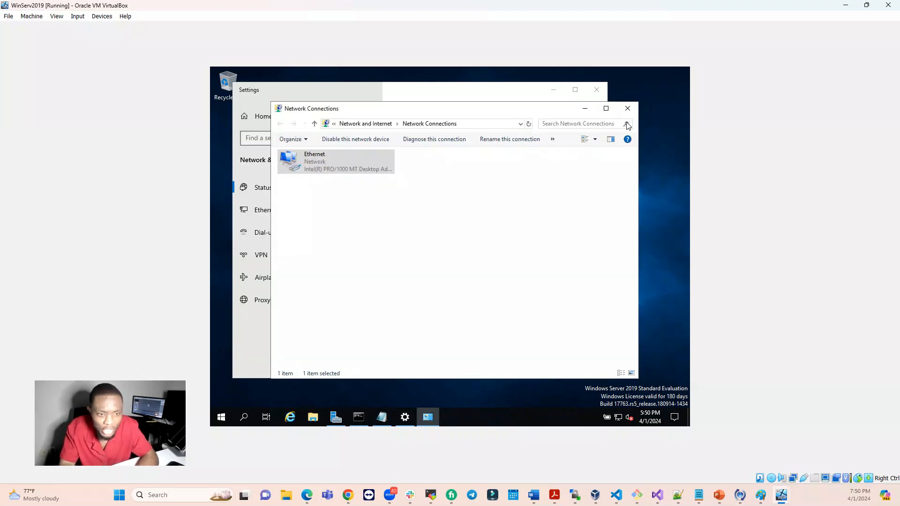
left_click(626, 109)
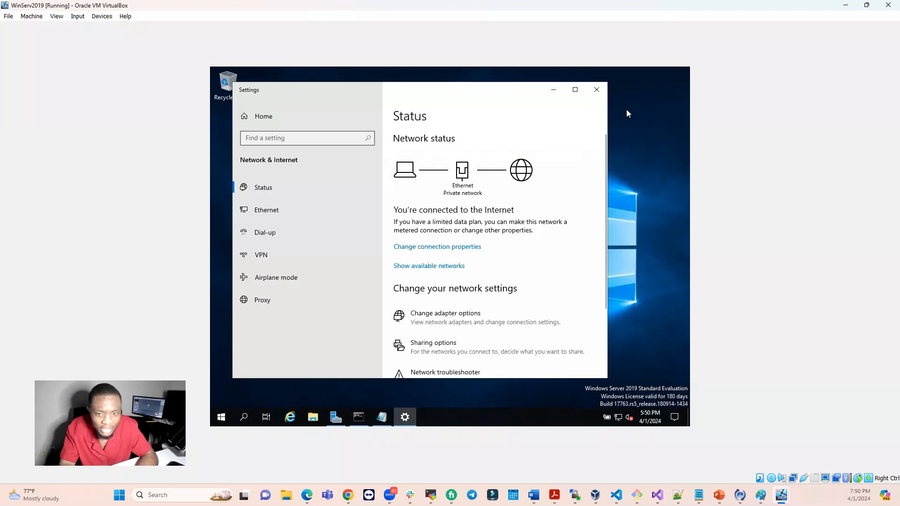
left_click(596, 90)
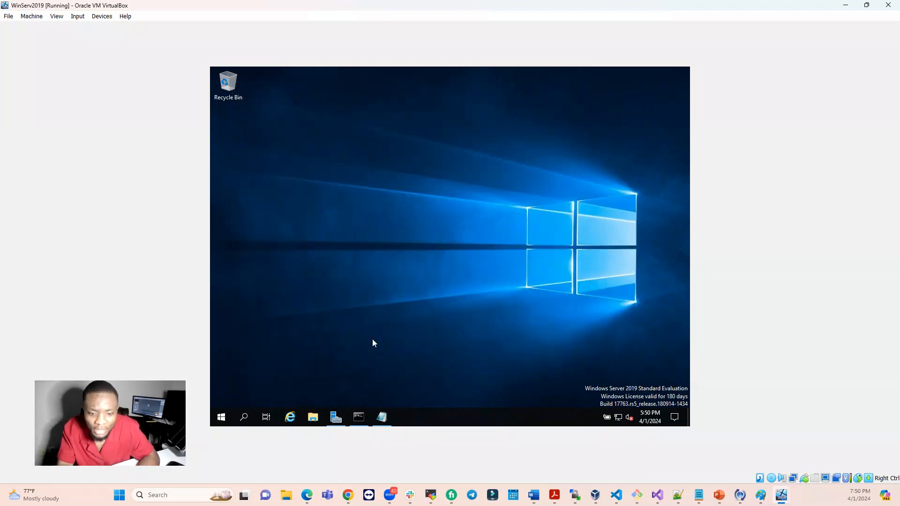
- Switch to the Notepad task list, add "- Done" to the static IP address line, and minimize it
mouse_move(382, 413)
left_click(388, 358)
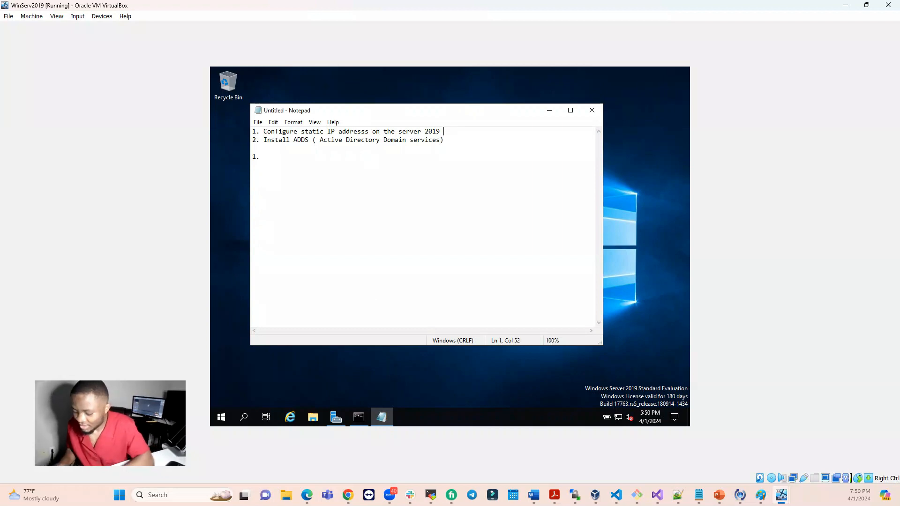
type("- Done")
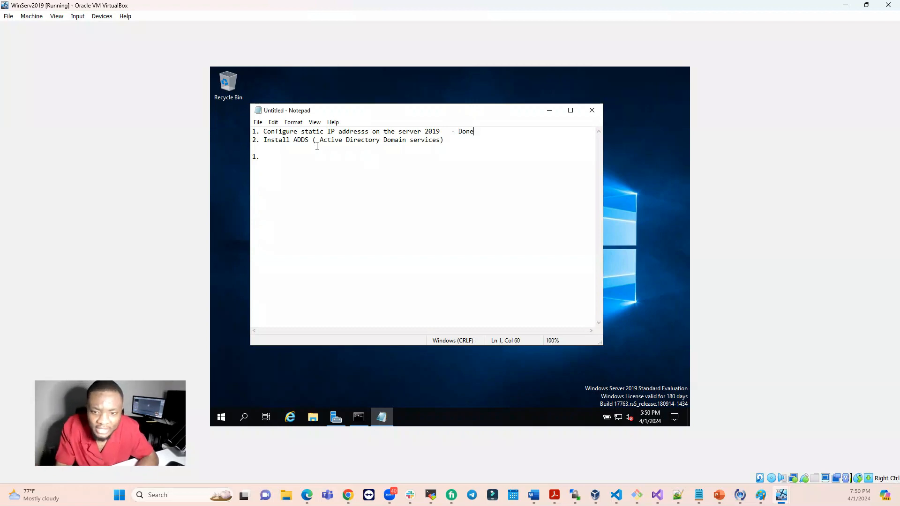
left_click(551, 112)
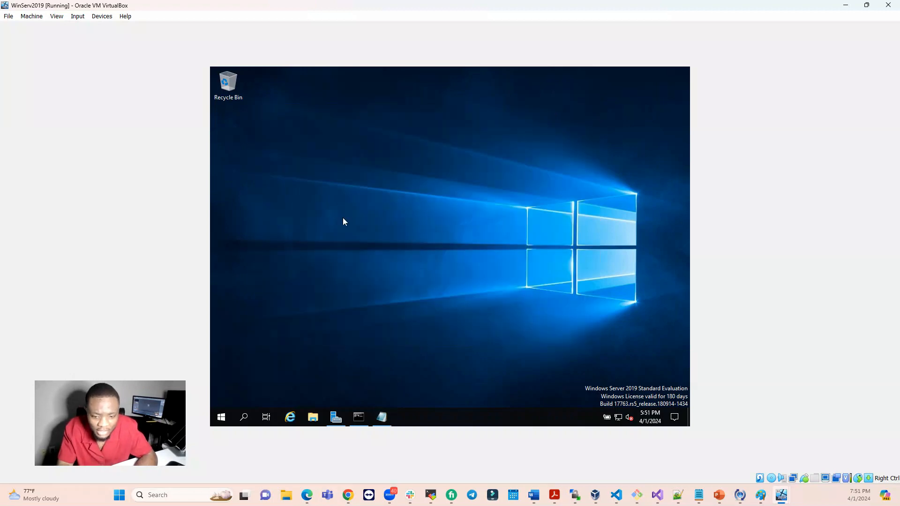
left_click(335, 421)
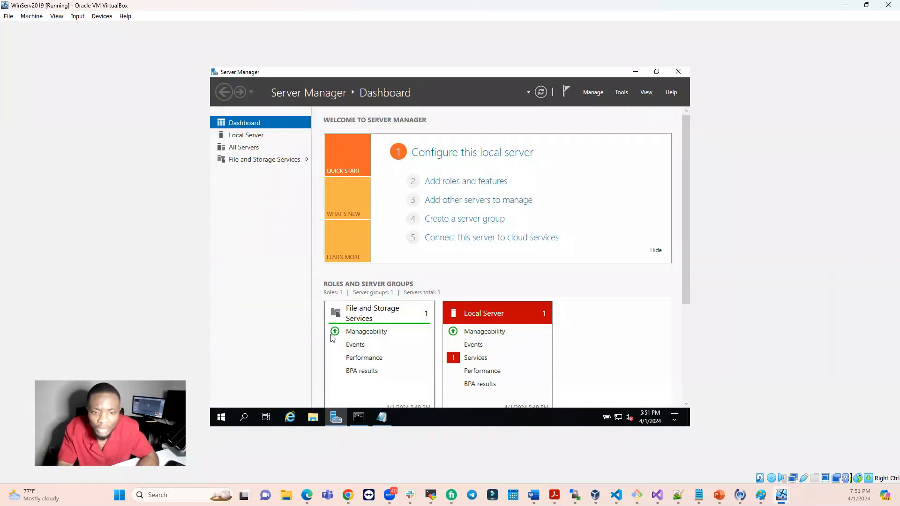
left_click(463, 183)
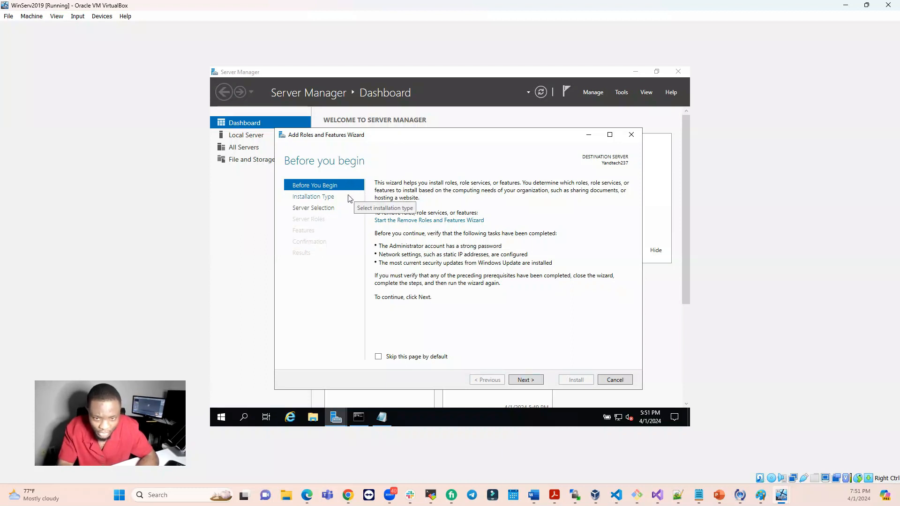
left_click(529, 381)
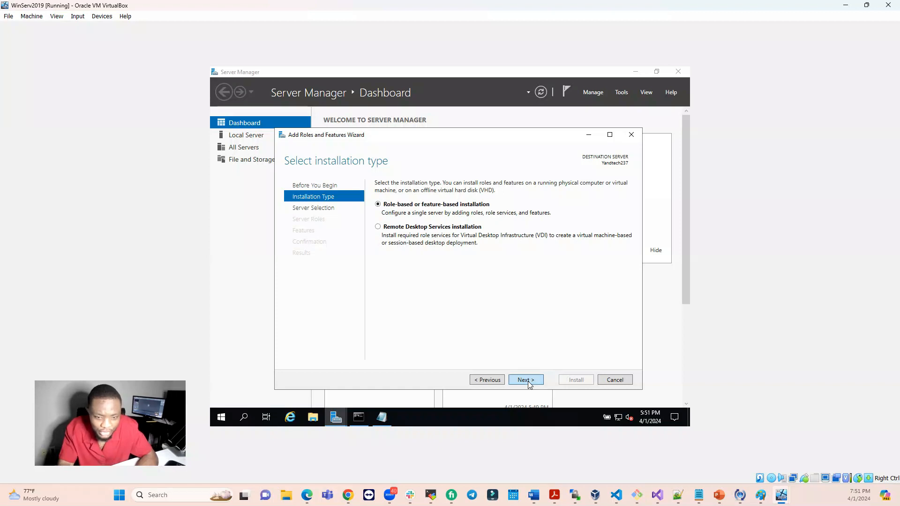
left_click(529, 380)
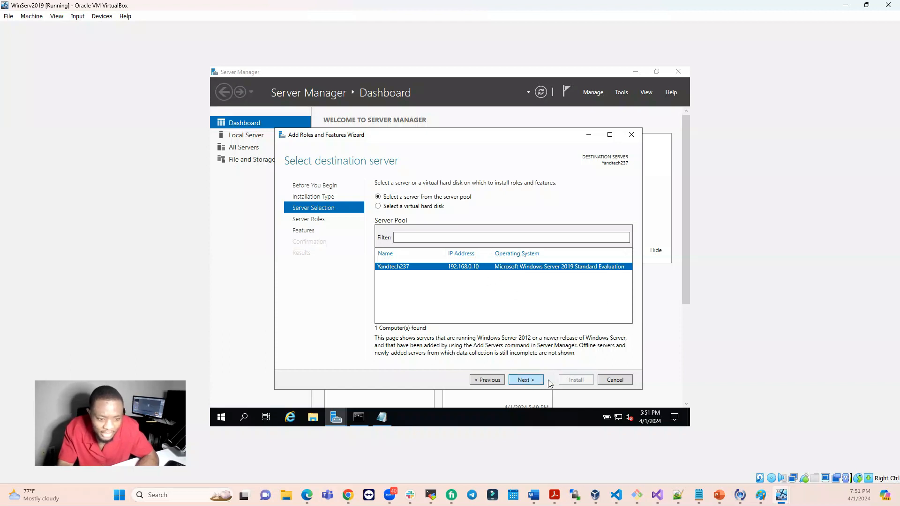
left_click(614, 380)
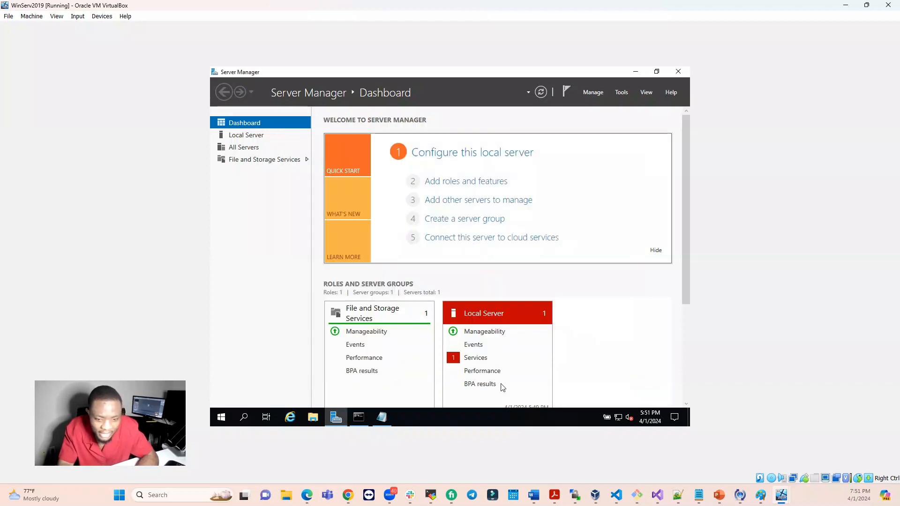
- Switch to Command Prompt and recheck the adapter's IPv4 address in the ipconfig output
left_click(363, 420)
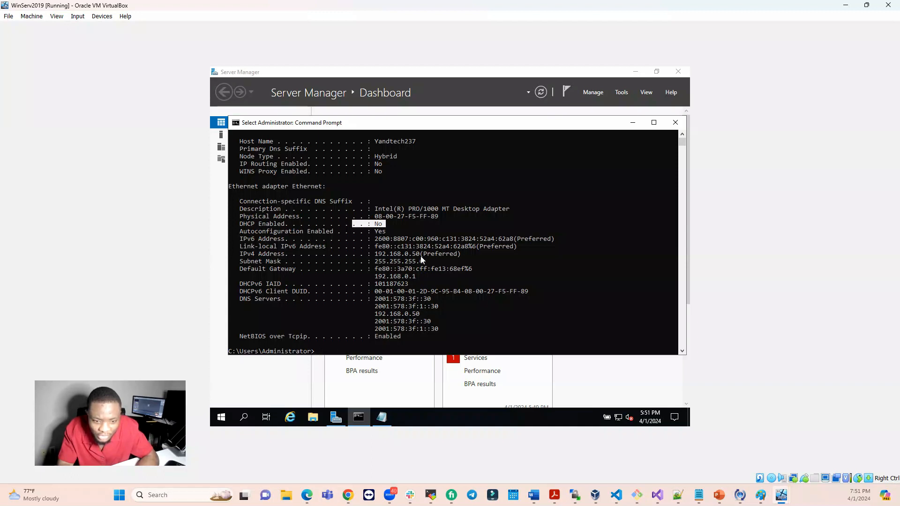
scroll(339, 272, "down", 3)
scroll(338, 272, "up", 2)
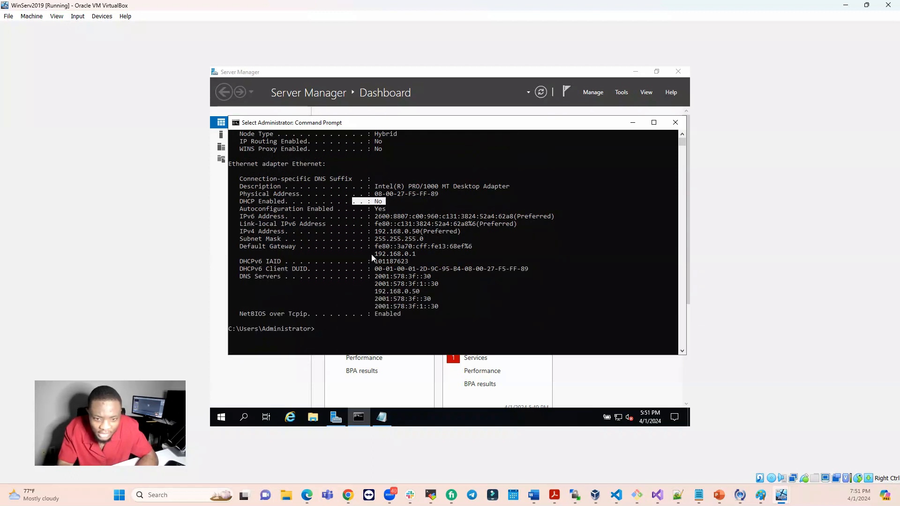
- Close Server Manager and relaunch it by searching for "serv" so it reloads the server's network details
left_click(334, 420)
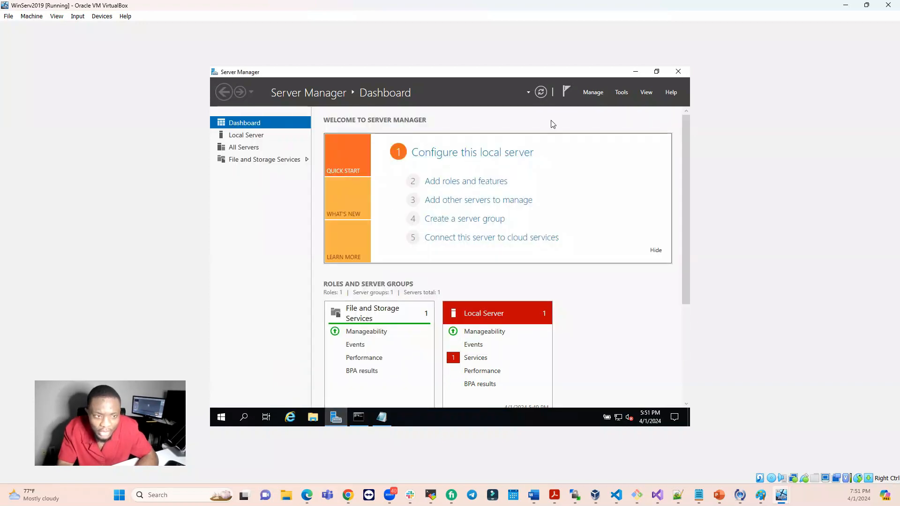
left_click(682, 72)
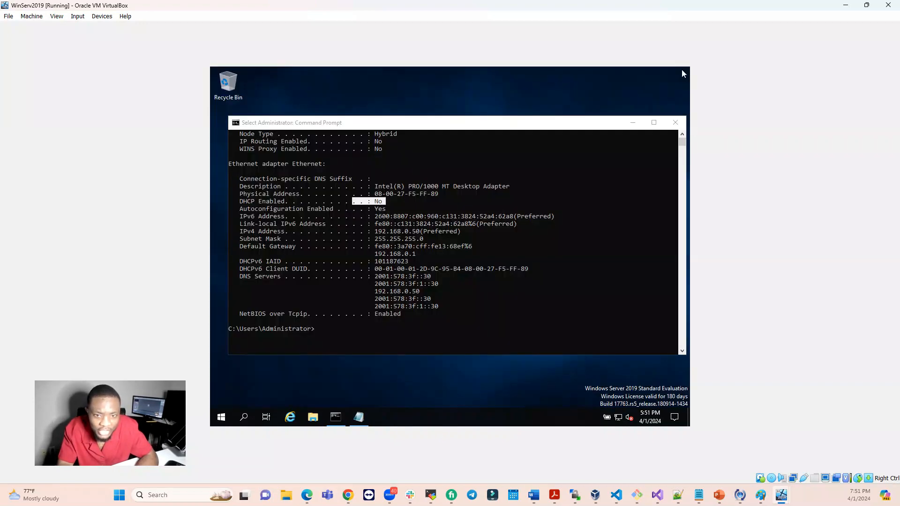
left_click(245, 416)
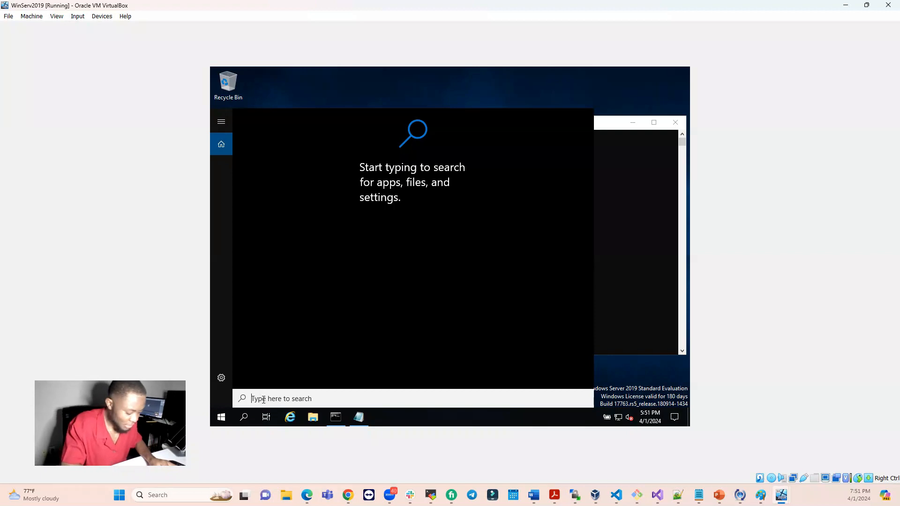
type("serv")
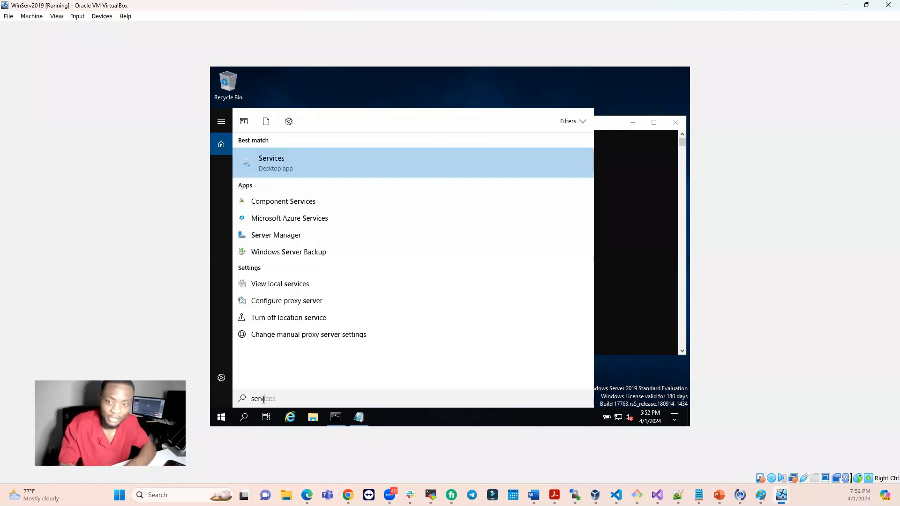
left_click(286, 235)
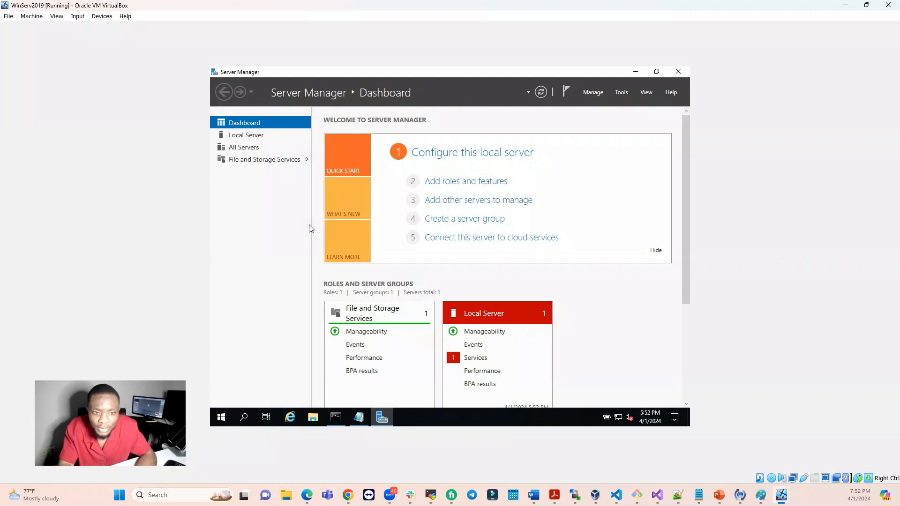
- Start adding roles and features with a role-based installation, targeting the 192.168.0.50 server from the server pool
left_click(458, 184)
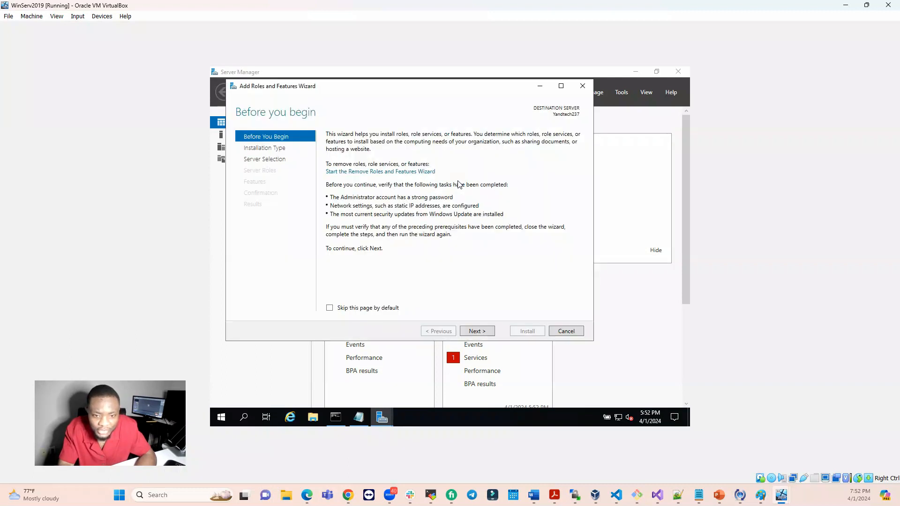
left_click(475, 330)
left_click(475, 333)
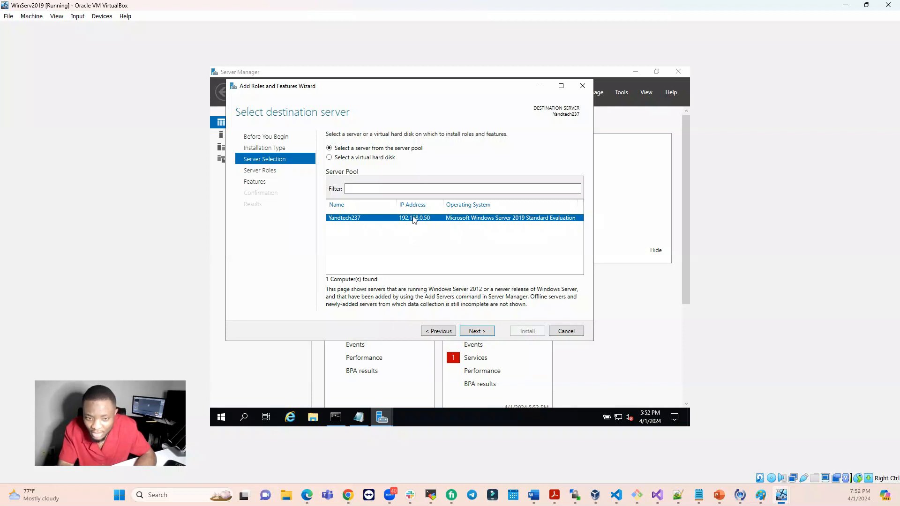
left_click(482, 335)
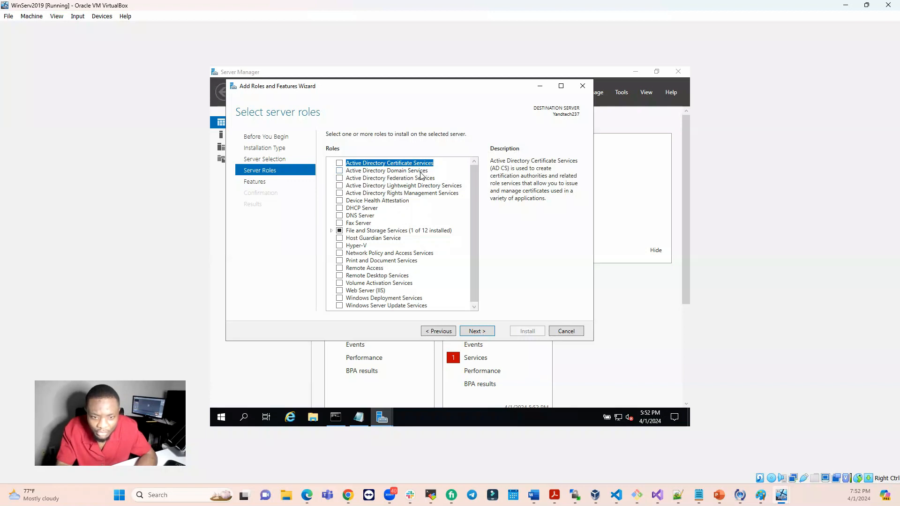
- Select the Active Directory Domain Services role with its required features and management tools, keep the remaining defaults, and install it
left_click(339, 171)
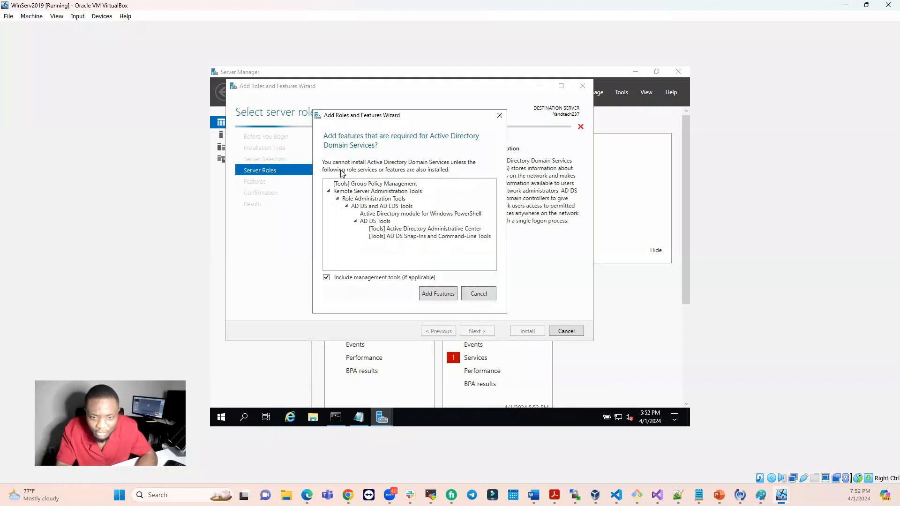
left_click(433, 294)
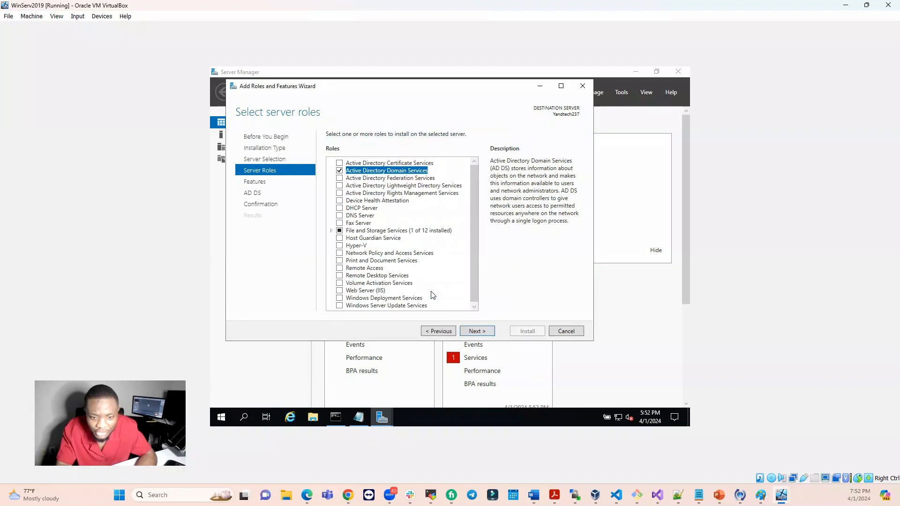
left_click(476, 332)
left_click(475, 333)
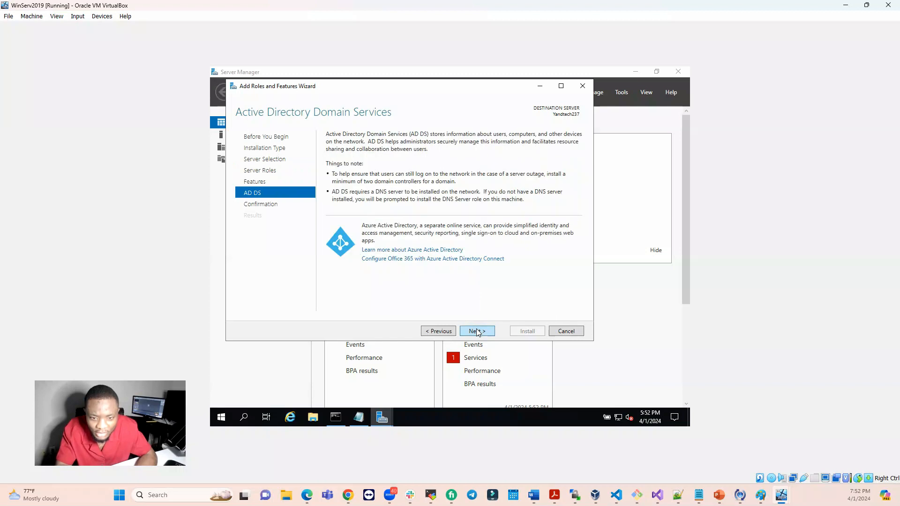
left_click(475, 332)
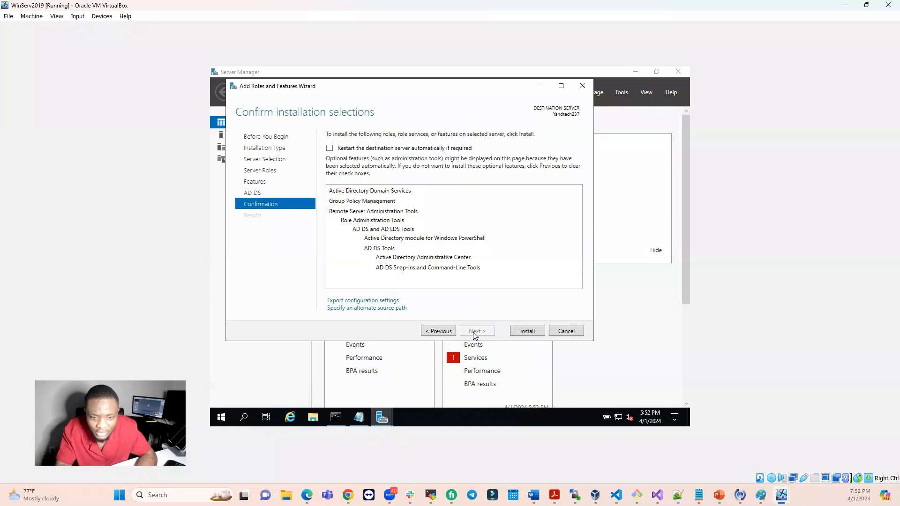
left_click(526, 331)
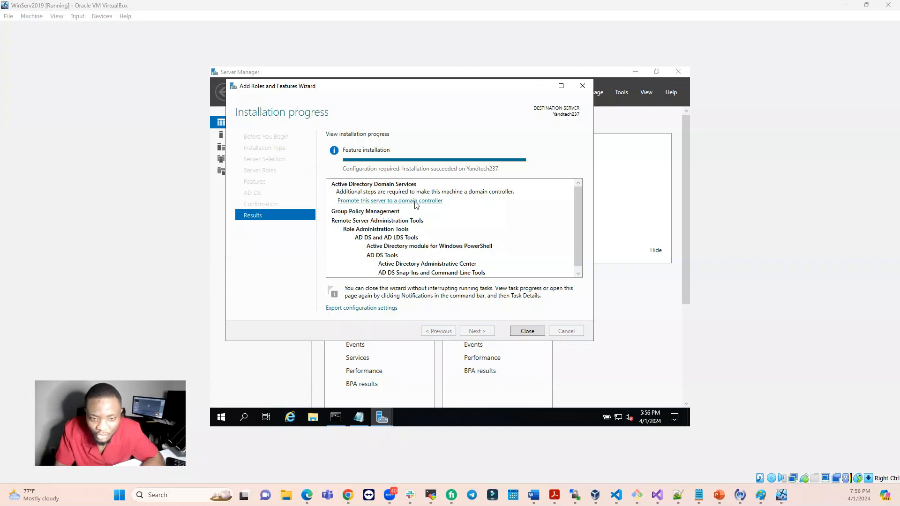
- Begin promoting the server to a domain controller by adding a new forest with root domain name yandtech.local
left_click(376, 200)
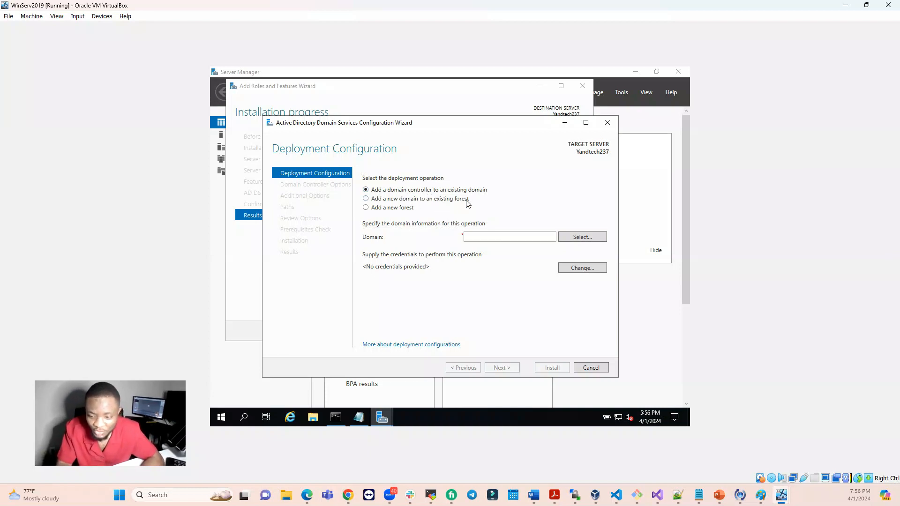
left_click(365, 207)
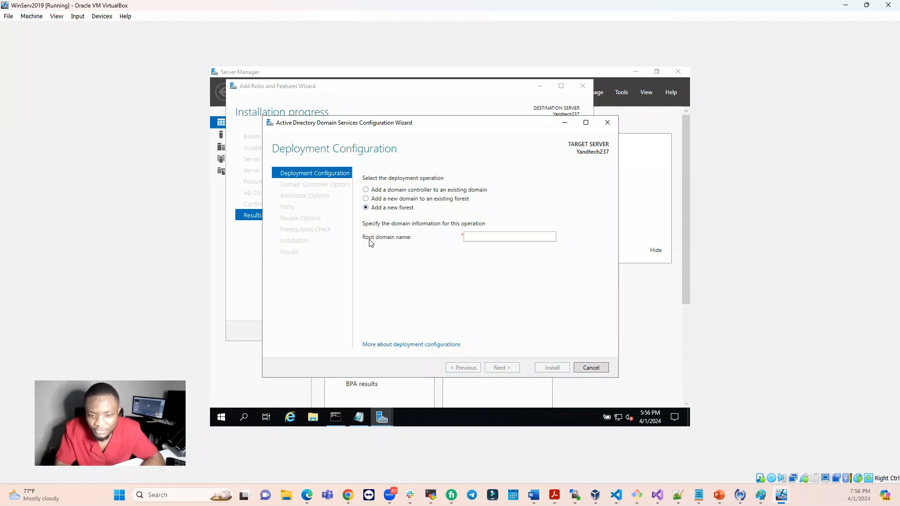
left_click(470, 236)
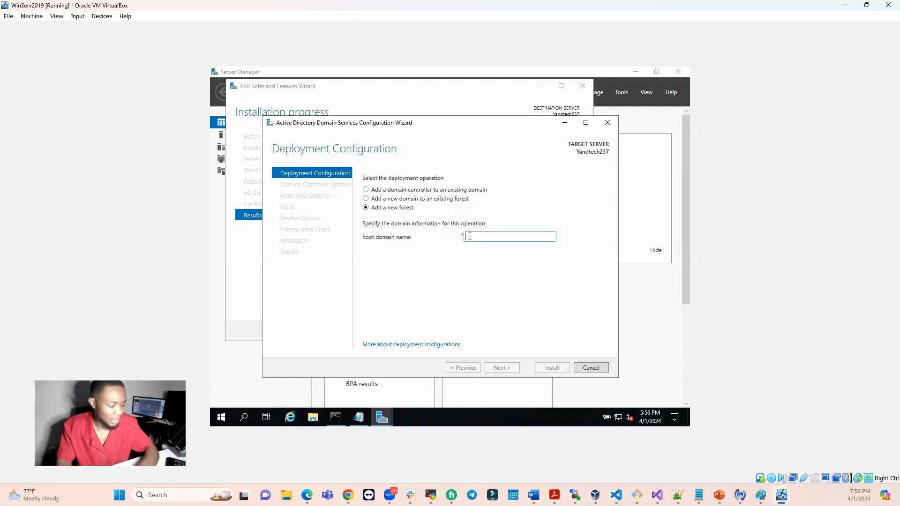
type("y")
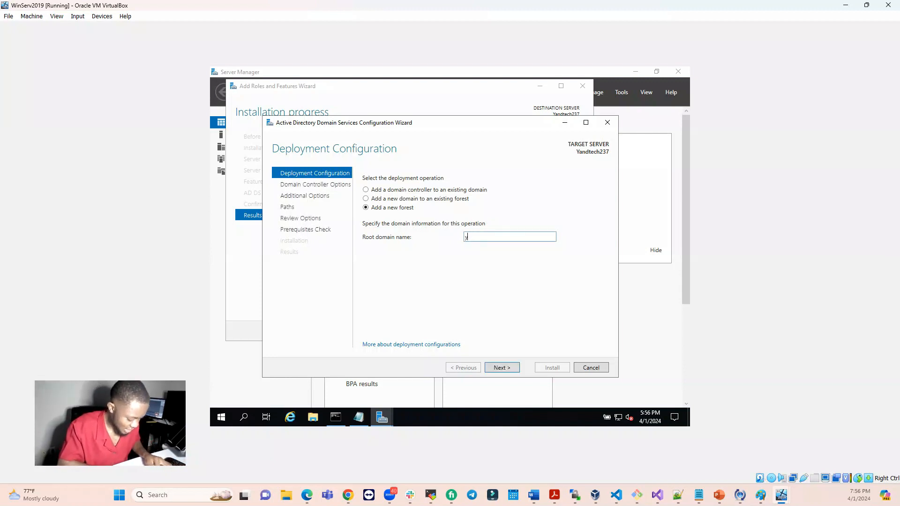
type("andtech.local")
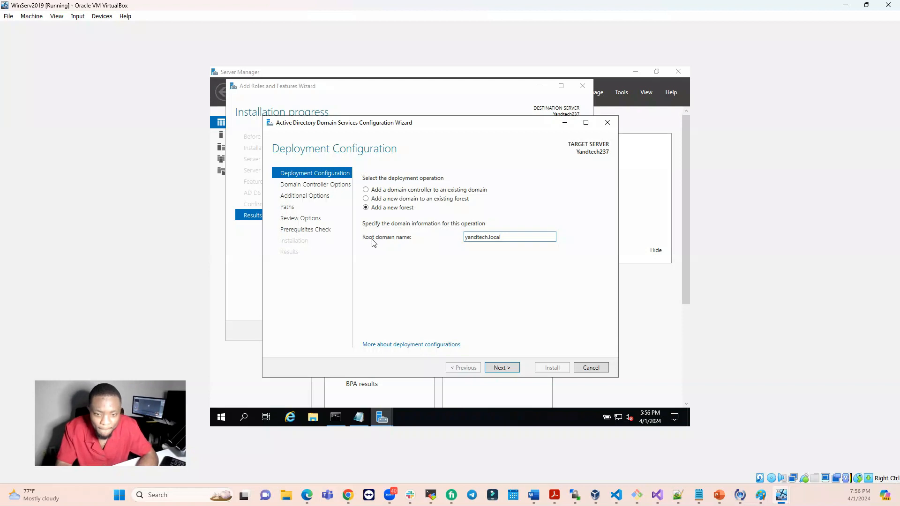
left_click(506, 370)
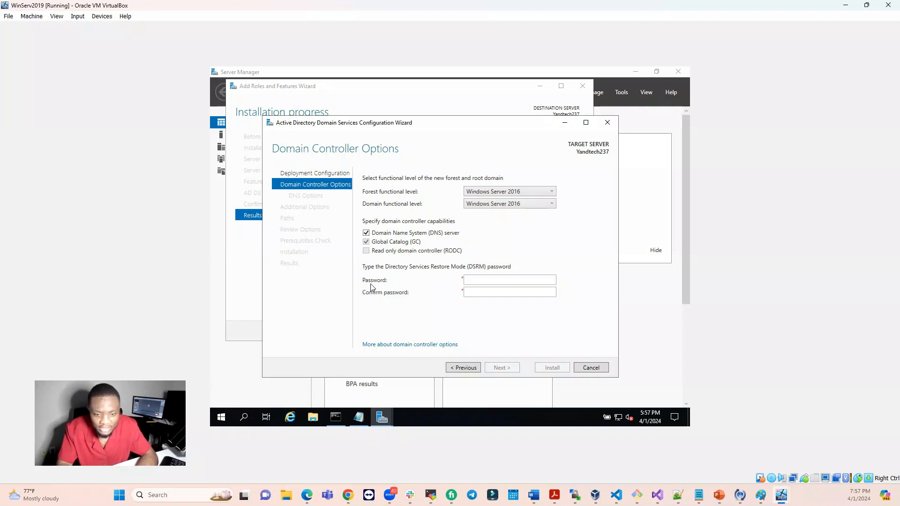
- Enter and confirm the Directory Services Restore Mode password, keeping the default functional levels and DNS server capability
left_click(476, 279)
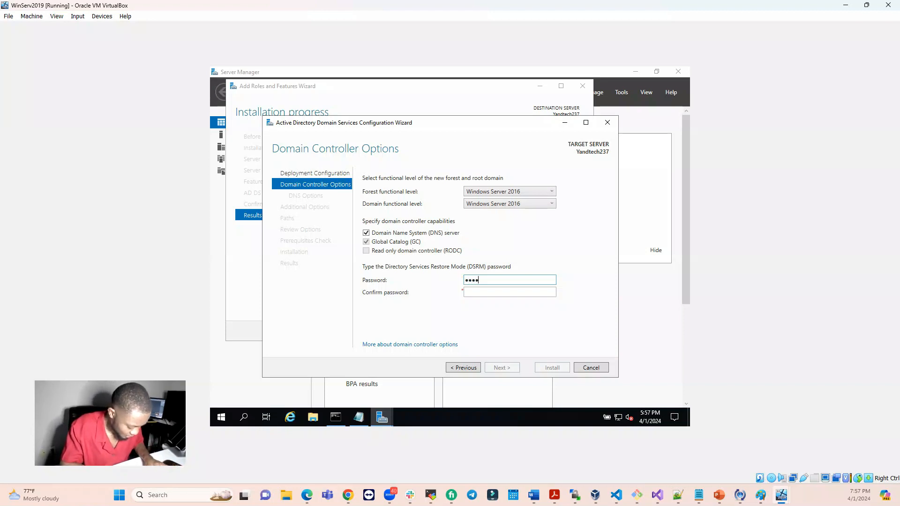
type("••")
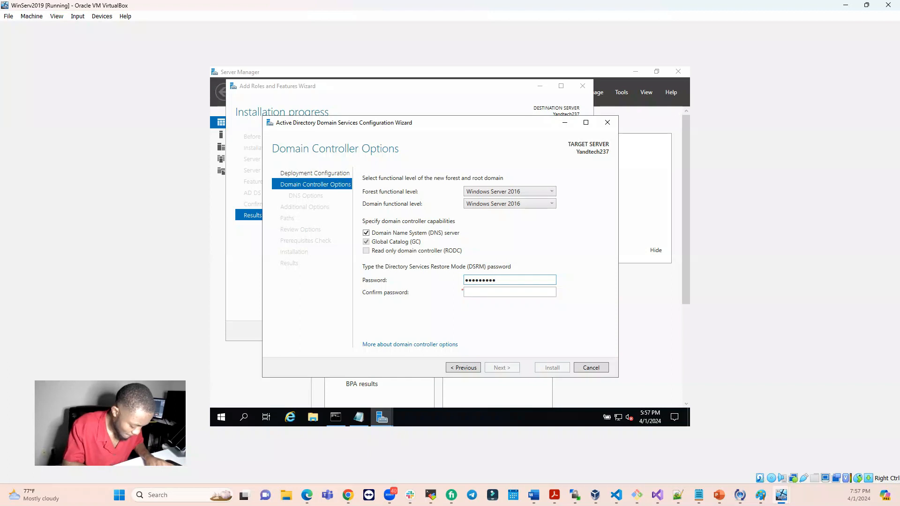
type("•")
key("Tab")
type("•••••")
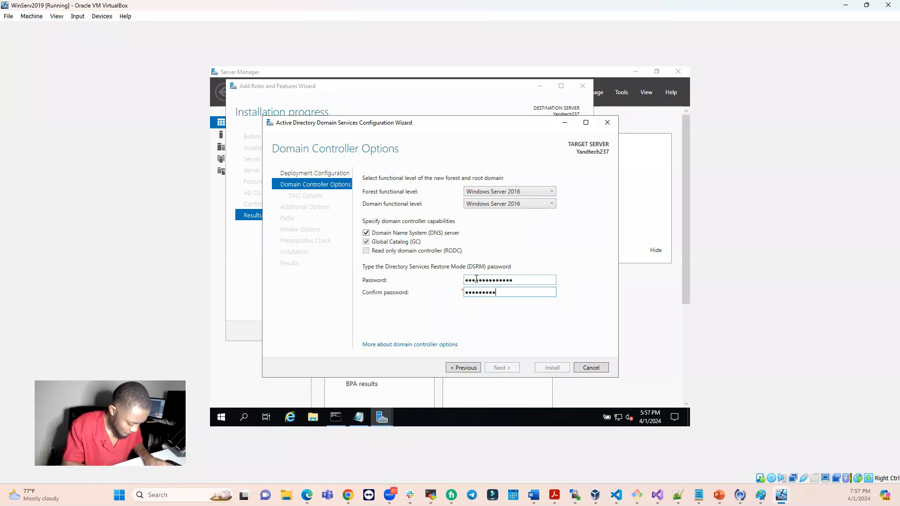
type("•••••••••")
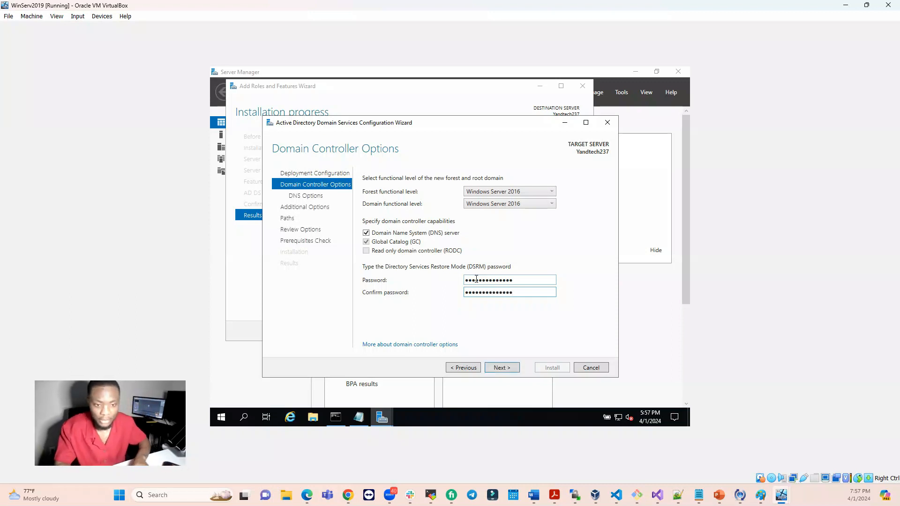
left_click(503, 368)
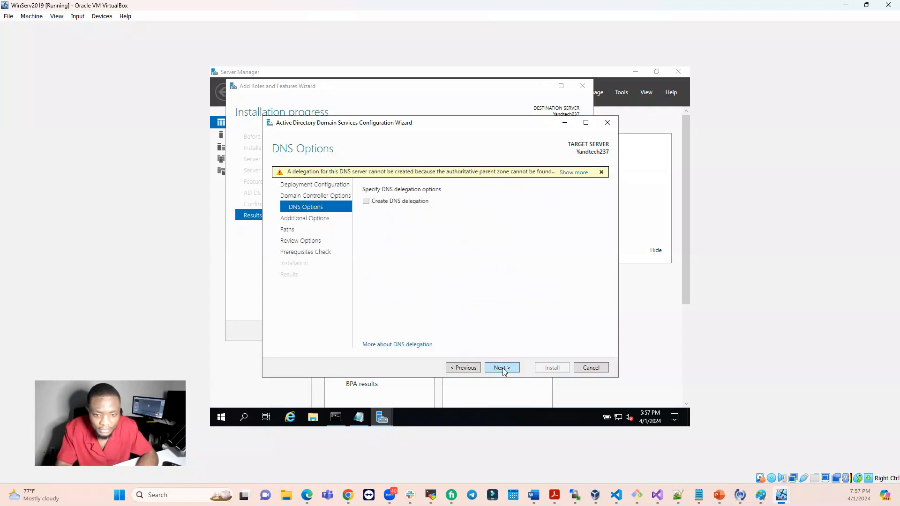
- Accept the default DNS options, NetBIOS name YANDTECH0 and folder paths, run the prerequisites check and install the domain controller configuration
left_click(500, 368)
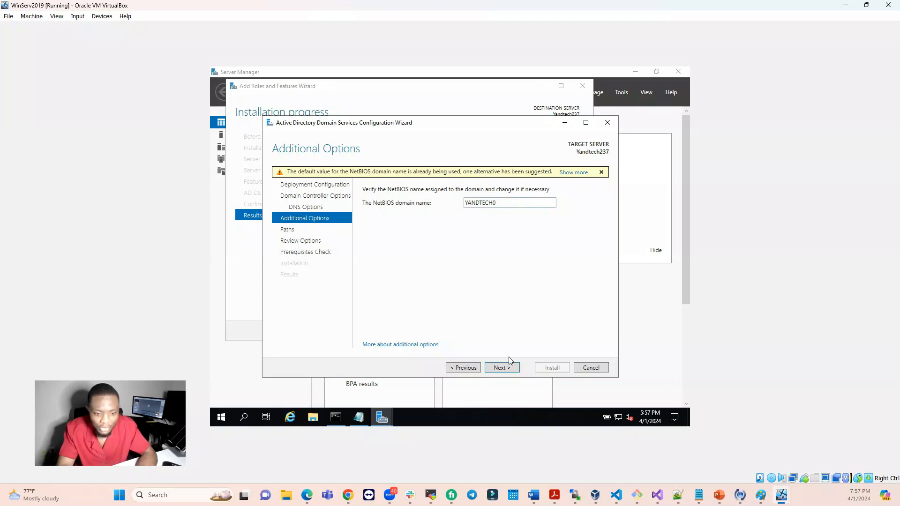
left_click(501, 368)
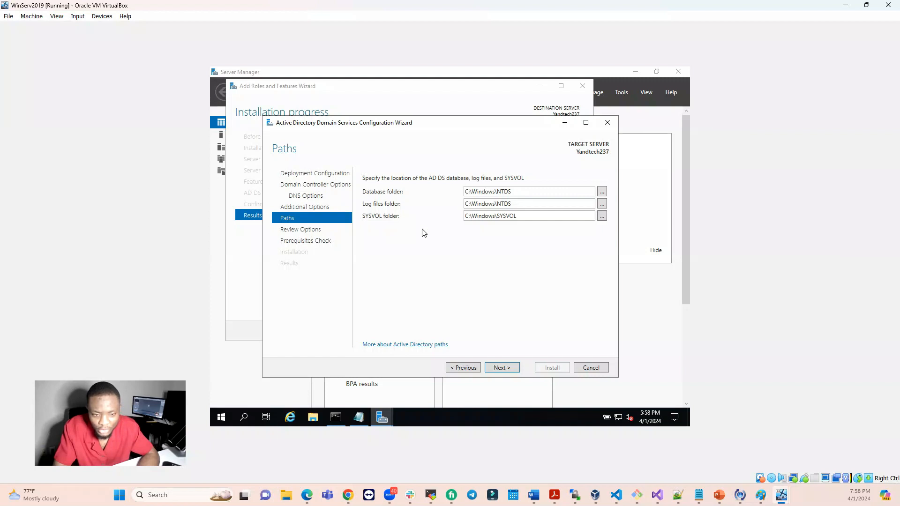
left_click(504, 370)
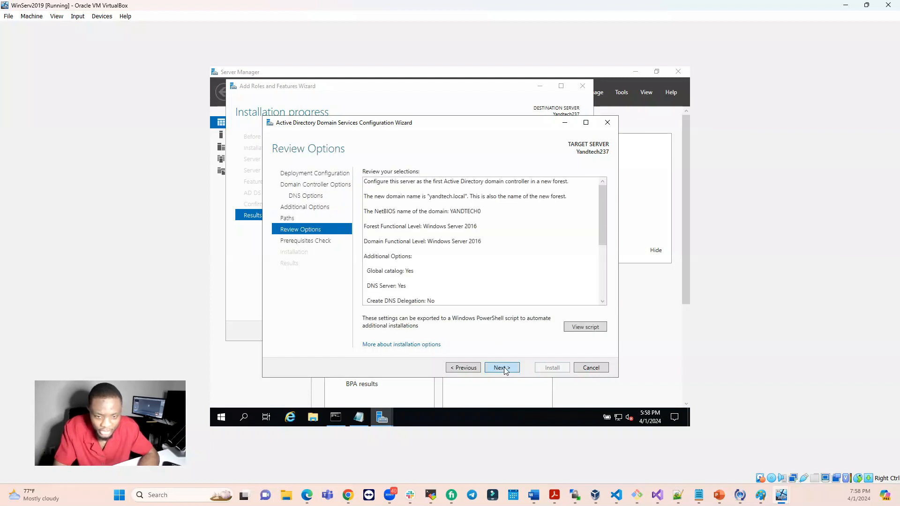
left_click(505, 370)
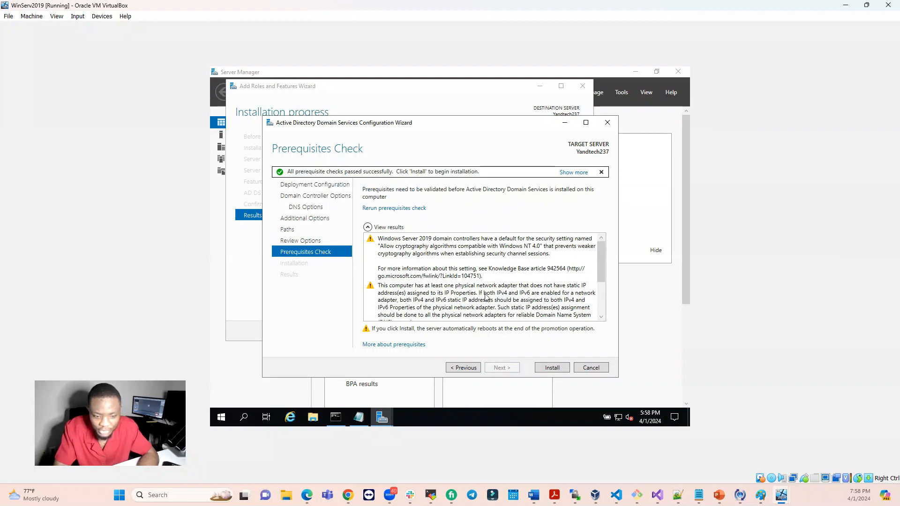
left_click(551, 368)
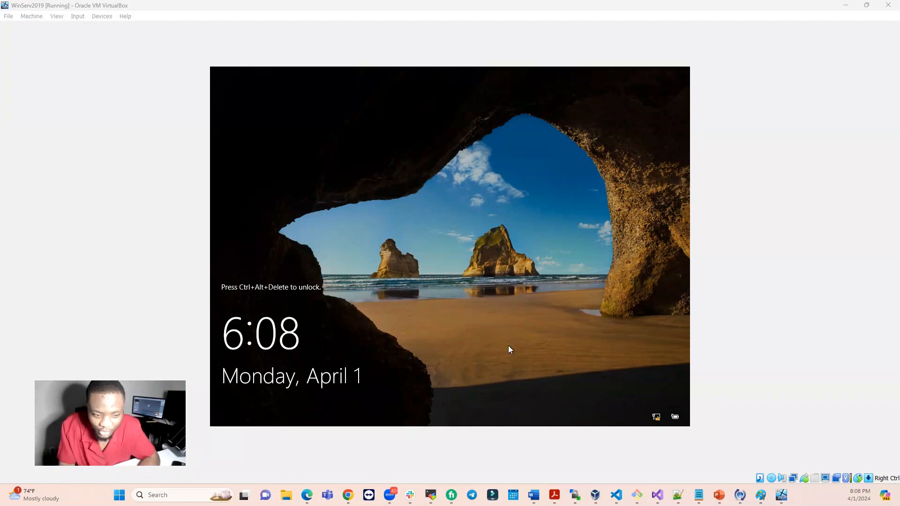
- Unlock the restarted virtual machine with an inserted Ctrl-Alt-Del and sign in to the YANDTECH0 Administrator account with the account password
left_click(77, 16)
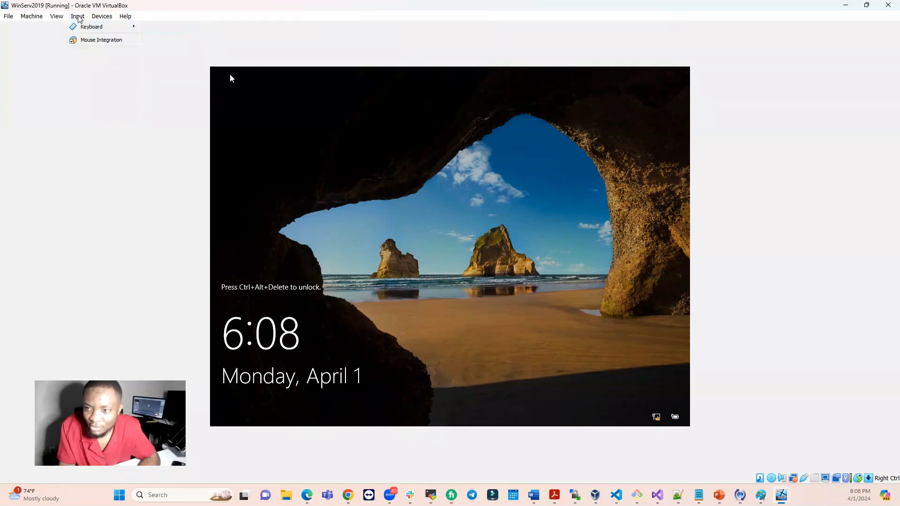
left_click(90, 27)
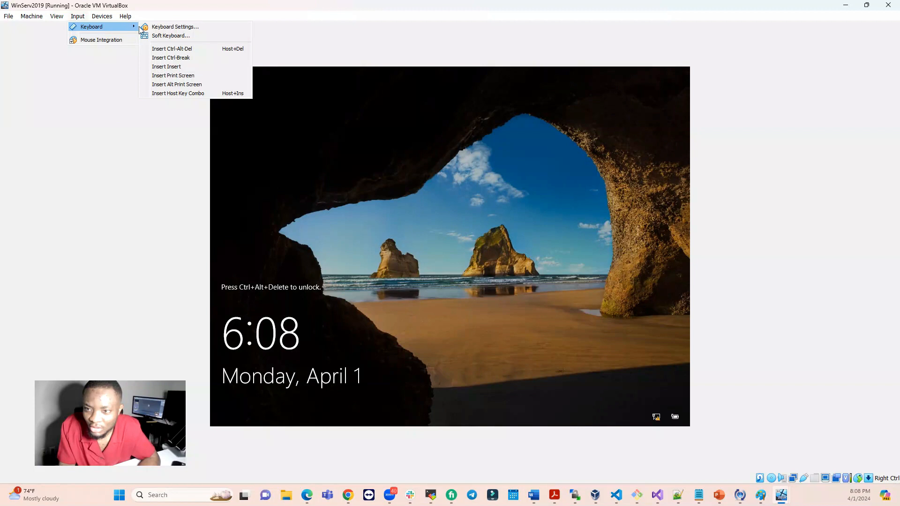
left_click(185, 50)
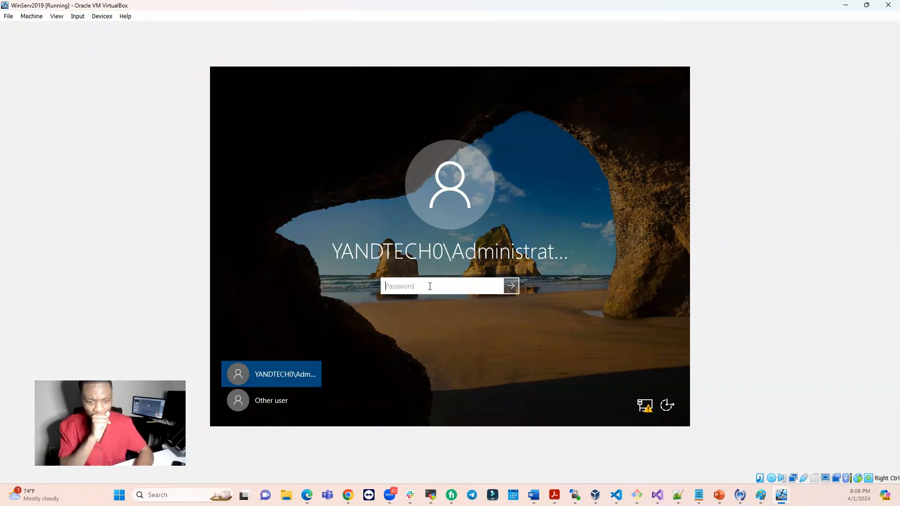
type("•••")
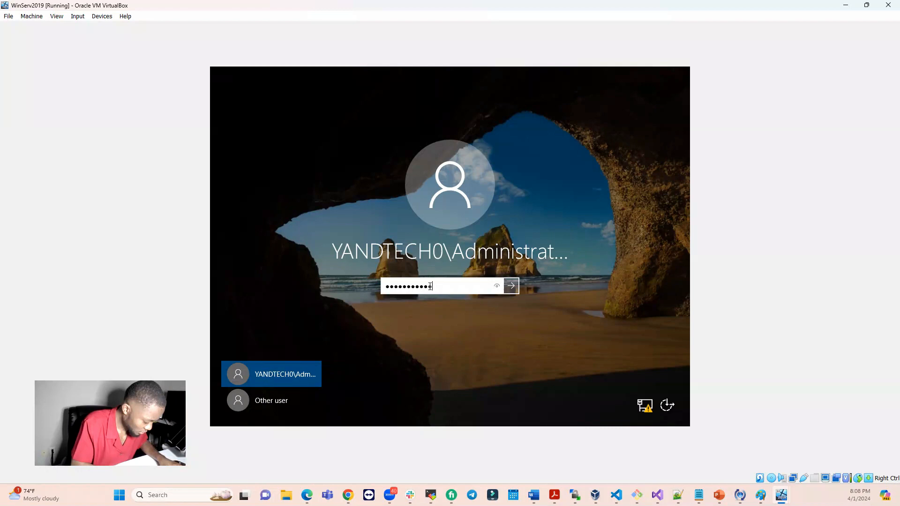
key("Return")
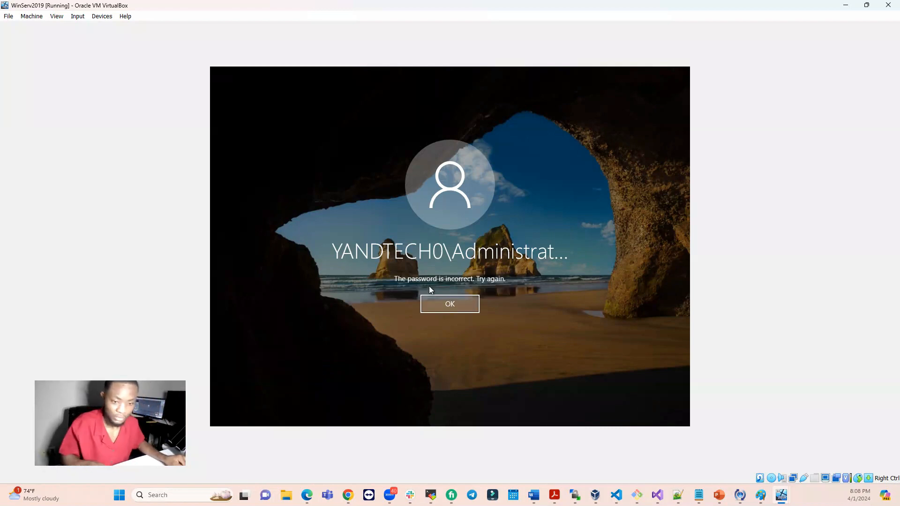
key("Return")
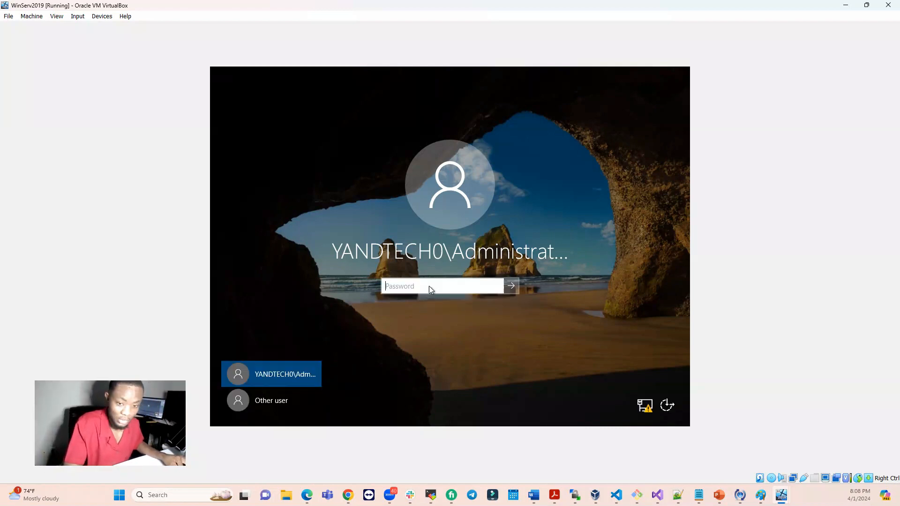
type("•")
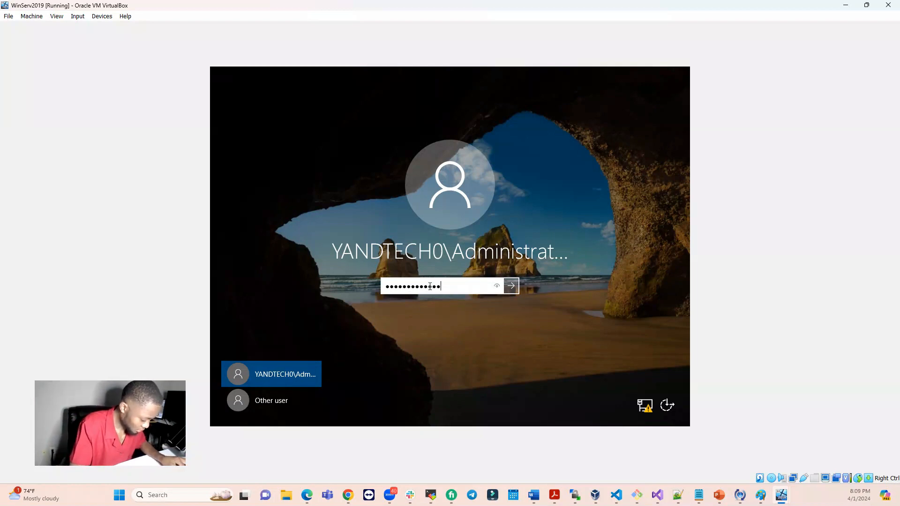
key("Return")
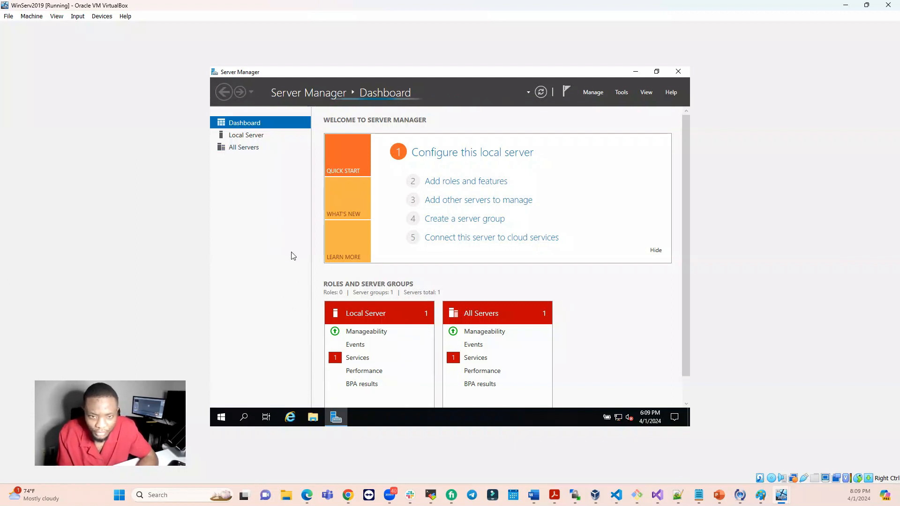
- Check the server's domain membership in the This PC system properties, then close them and minimize File Explorer
left_click(312, 418)
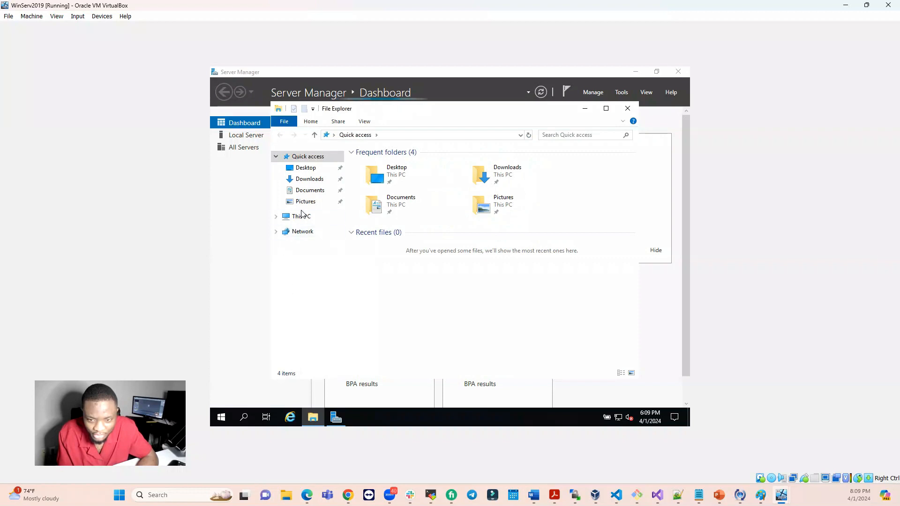
left_click(300, 217)
right_click(301, 219)
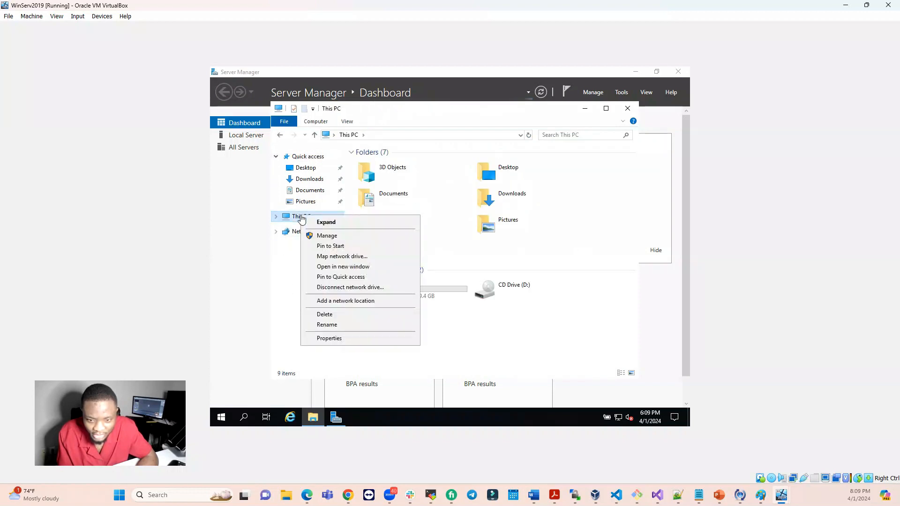
left_click(330, 339)
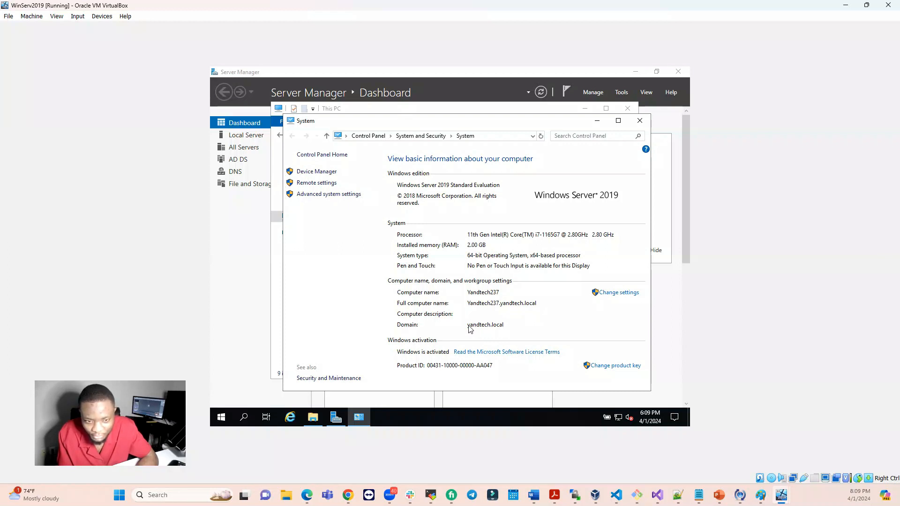
left_click(638, 121)
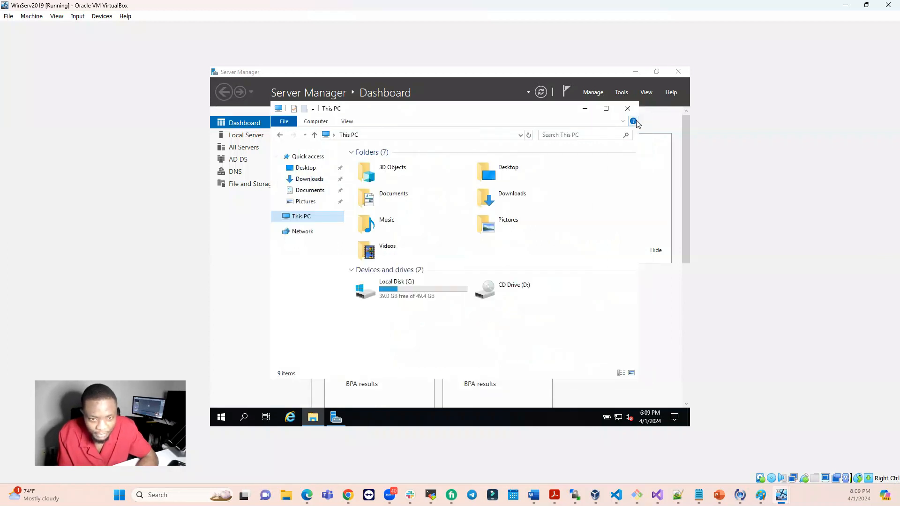
left_click(585, 111)
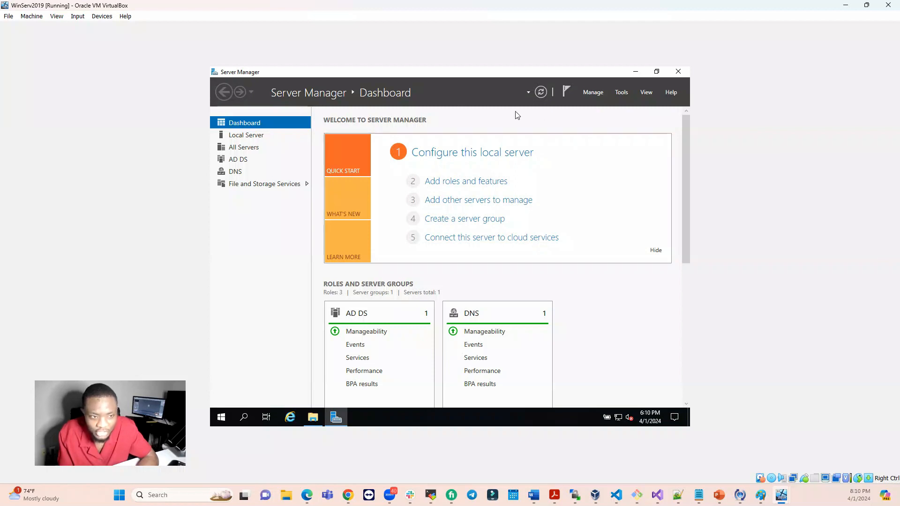
- Look through Server Manager's list of administrative tools for the Active Directory and DNS consoles
left_click(625, 92)
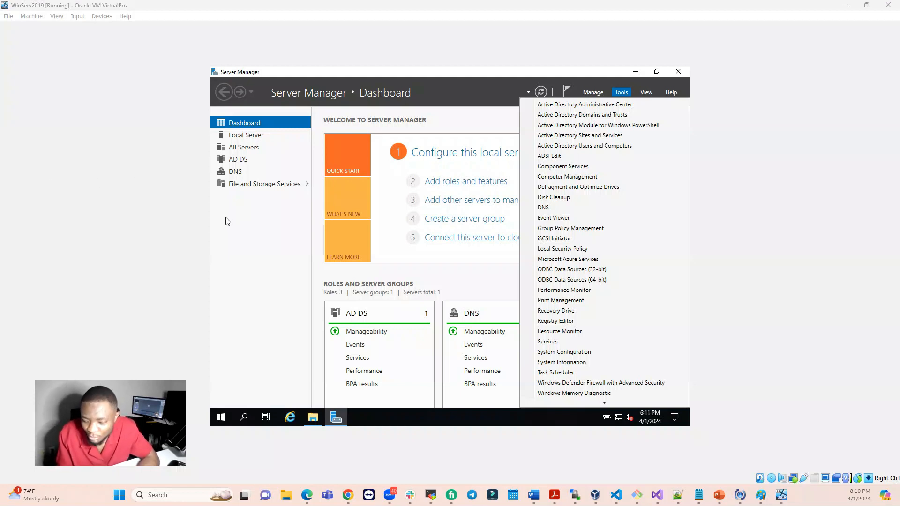
left_click(505, 120)
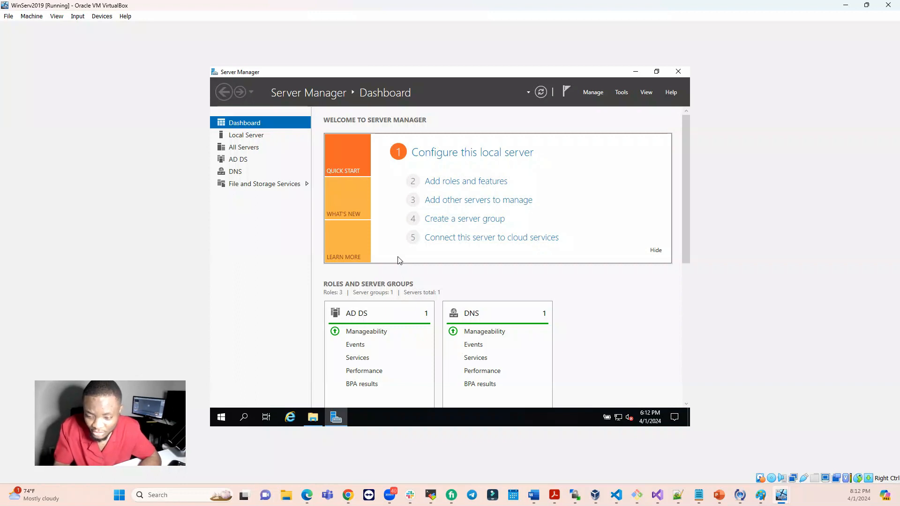
mouse_move(327, 424)
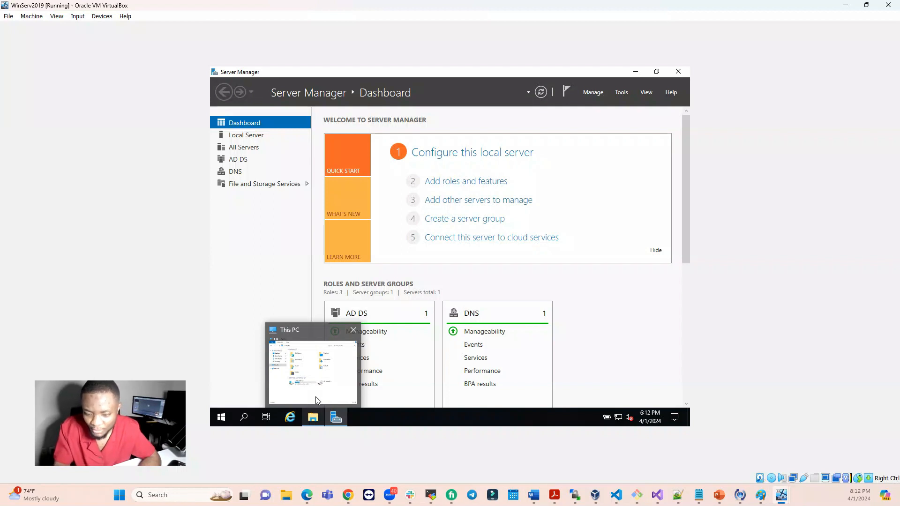
left_click(619, 96)
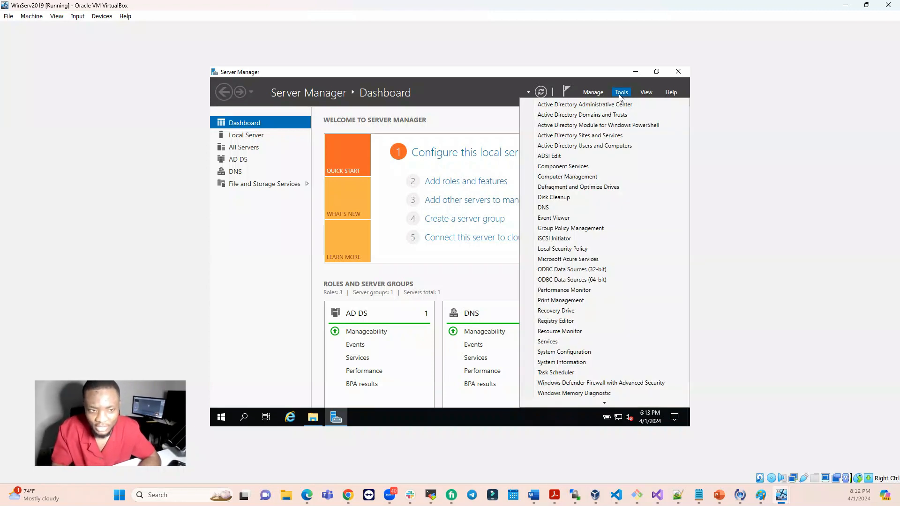